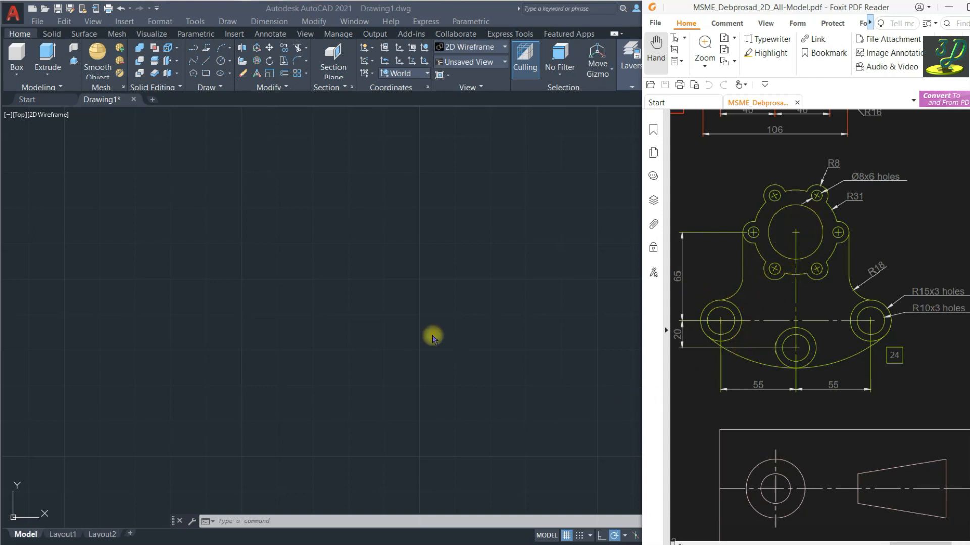
- Draw a vertical centre line upward from a free point as two consecutive segments of 20 and 65
{"action": "left_click", "coordinate": [393, 301]}
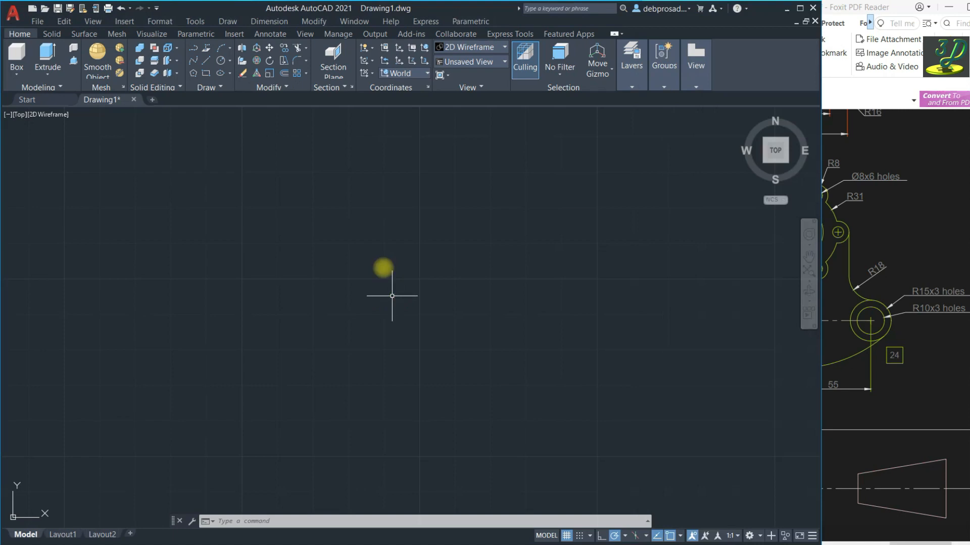
{"action": "left_click", "coordinate": [206, 62]}
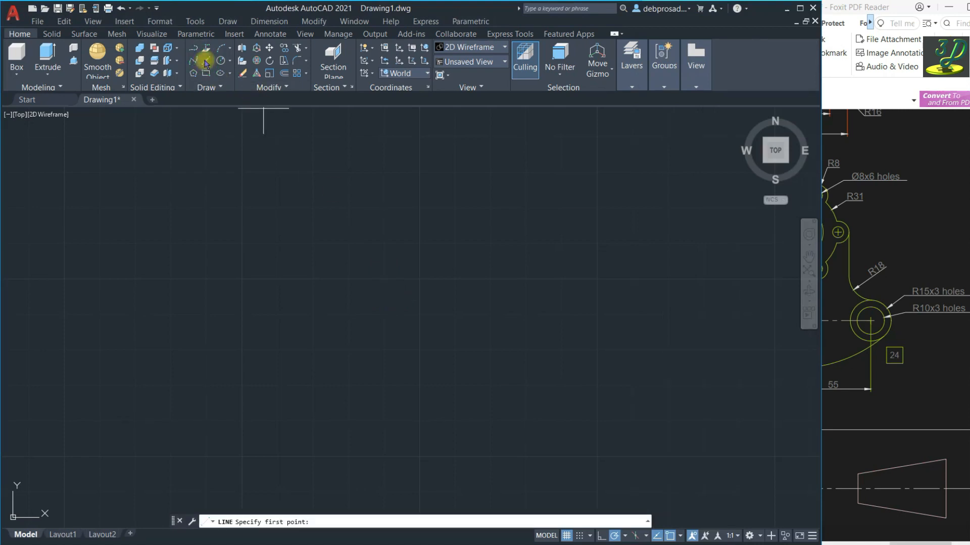
{"action": "left_click", "coordinate": [385, 378]}
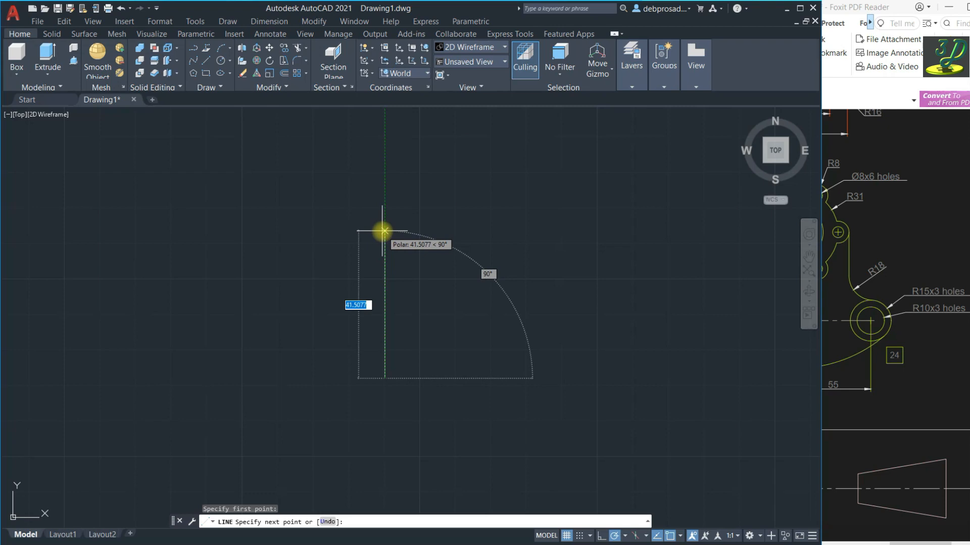
{"action": "type", "text": "20"}
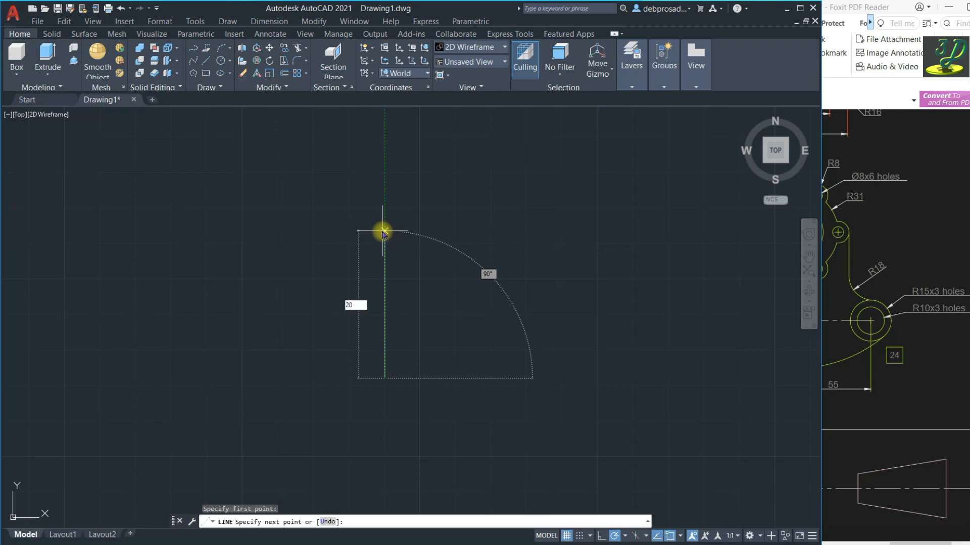
{"action": "key", "text": "Return"}
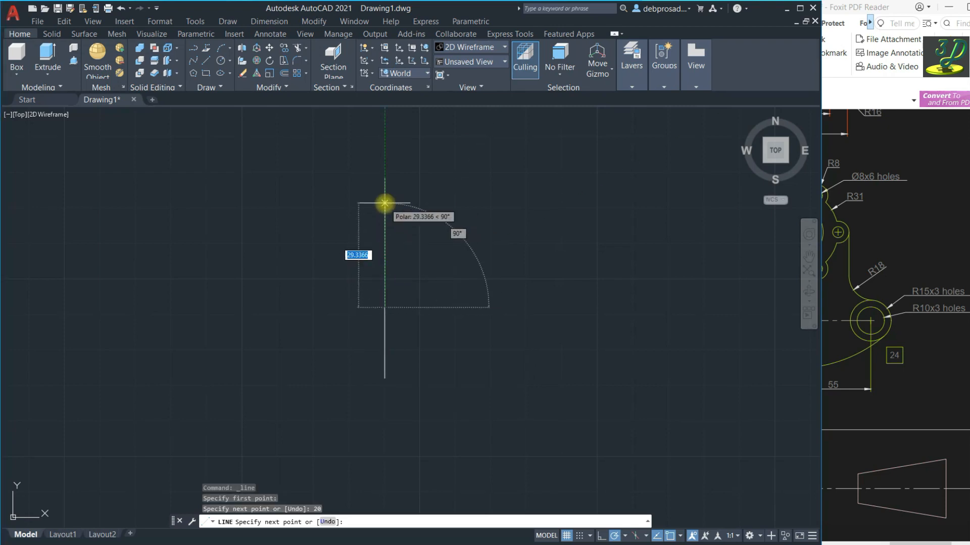
{"action": "type", "text": "65"}
{"action": "key", "text": "Return"}
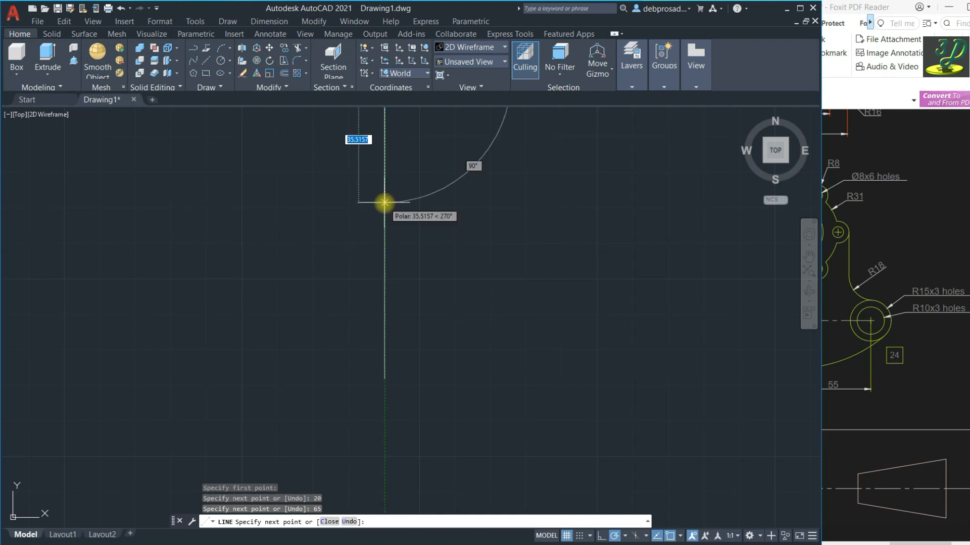
{"action": "scroll", "coordinate": [510, 374], "scroll_direction": "down", "scroll_amount": 1}
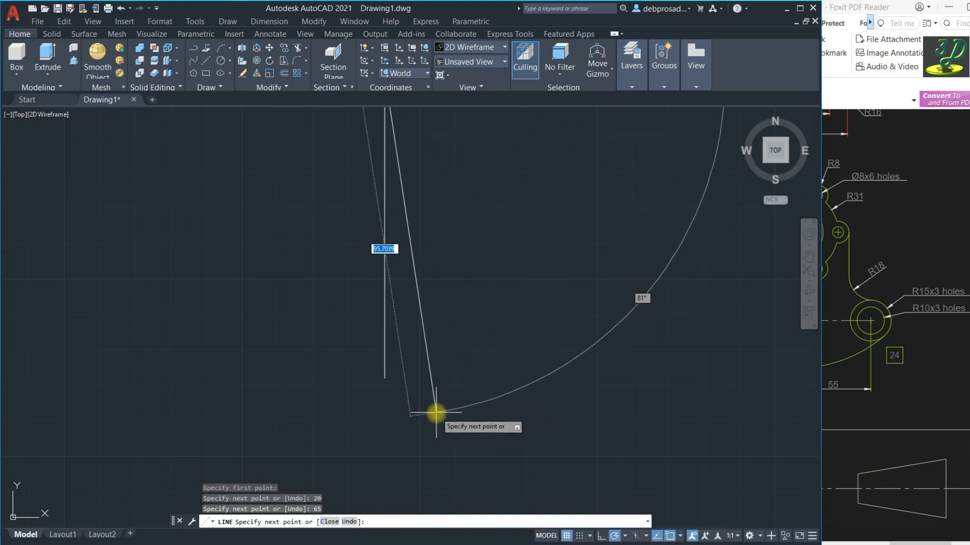
{"action": "key", "text": "space"}
{"action": "scroll", "coordinate": [530, 393], "scroll_direction": "down", "scroll_amount": 2}
{"action": "scroll", "coordinate": [456, 258], "scroll_direction": "up", "scroll_amount": 2}
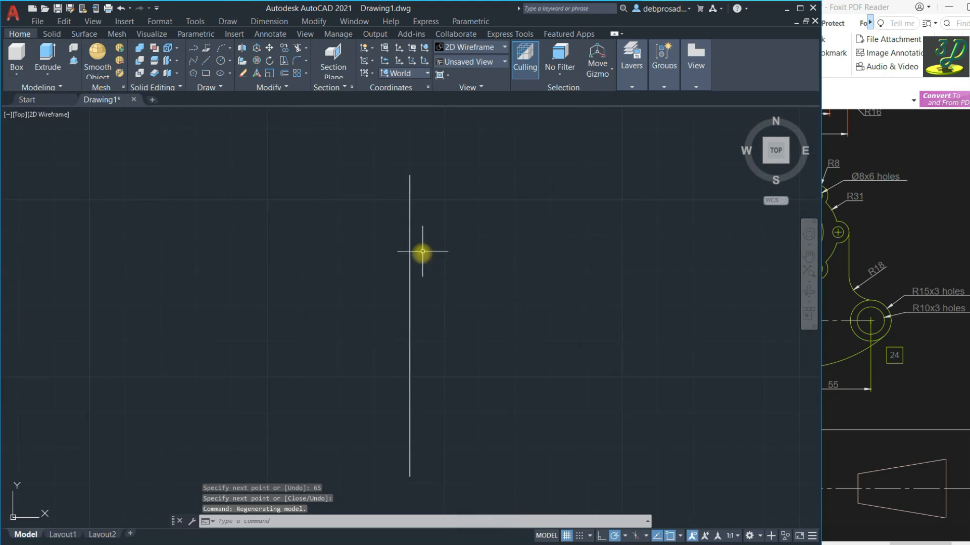
{"action": "middle_click_drag", "start_coordinate": [442, 432], "coordinate": [419, 354]}
{"action": "scroll", "coordinate": [406, 370], "scroll_direction": "down", "scroll_amount": 2}
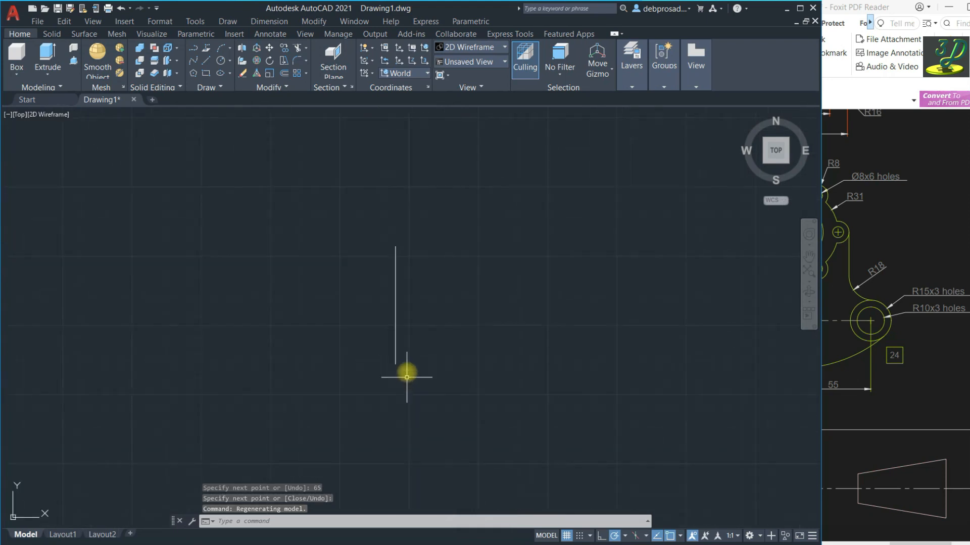
{"action": "scroll", "coordinate": [408, 336], "scroll_direction": "up", "scroll_amount": 1}
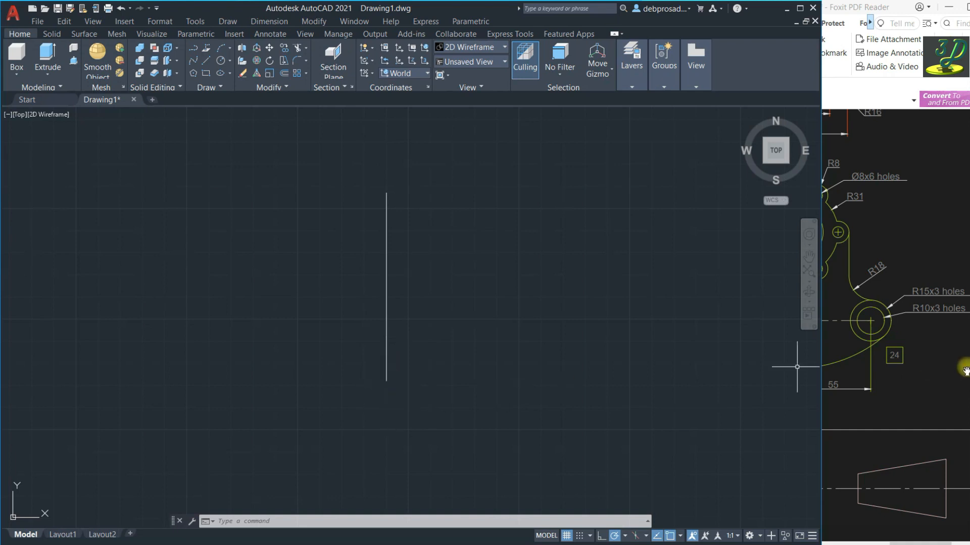
- Draw two concentric circles of radius 10 and 15 centred on the lower end of the vertical line
{"action": "left_click", "coordinate": [924, 368]}
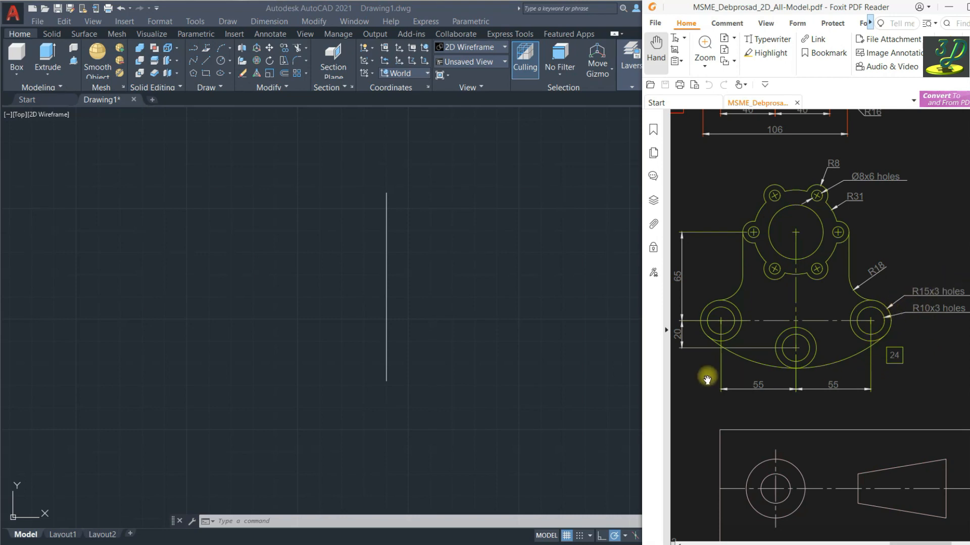
{"action": "left_click", "coordinate": [218, 63]}
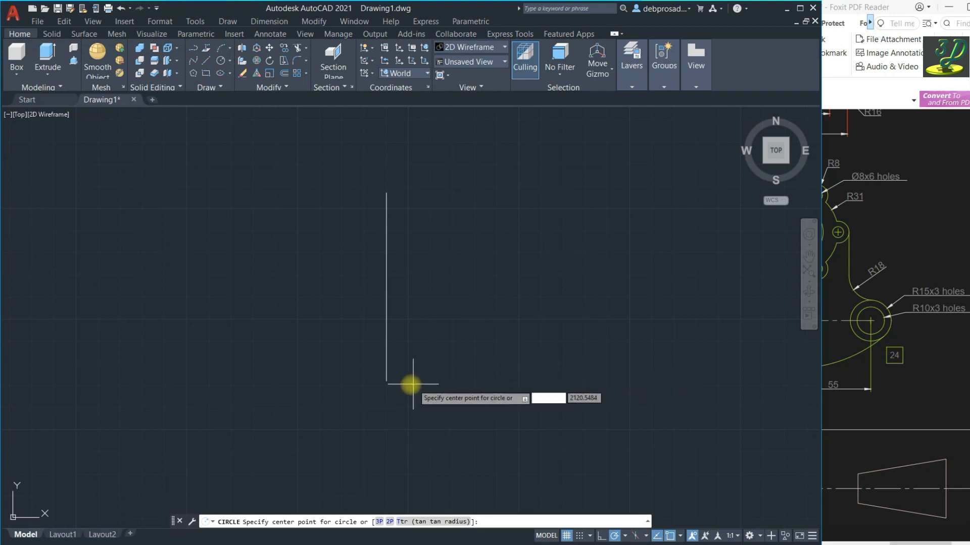
{"action": "left_click", "coordinate": [386, 382]}
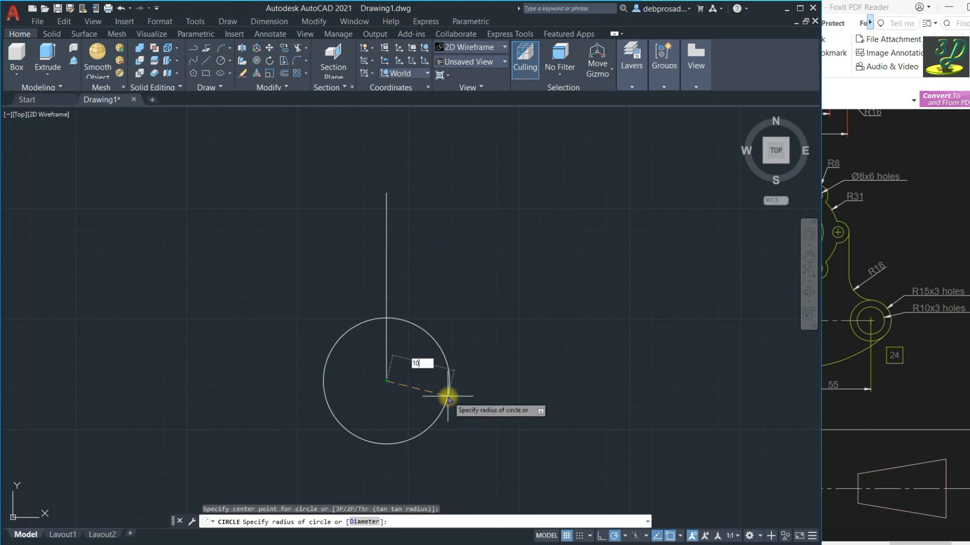
{"action": "key", "text": "space"}
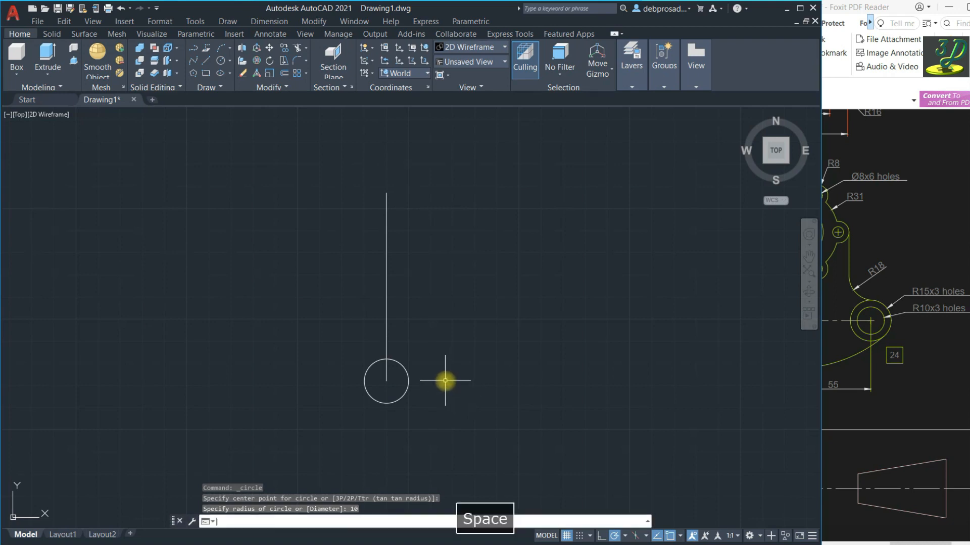
{"action": "key", "text": "space"}
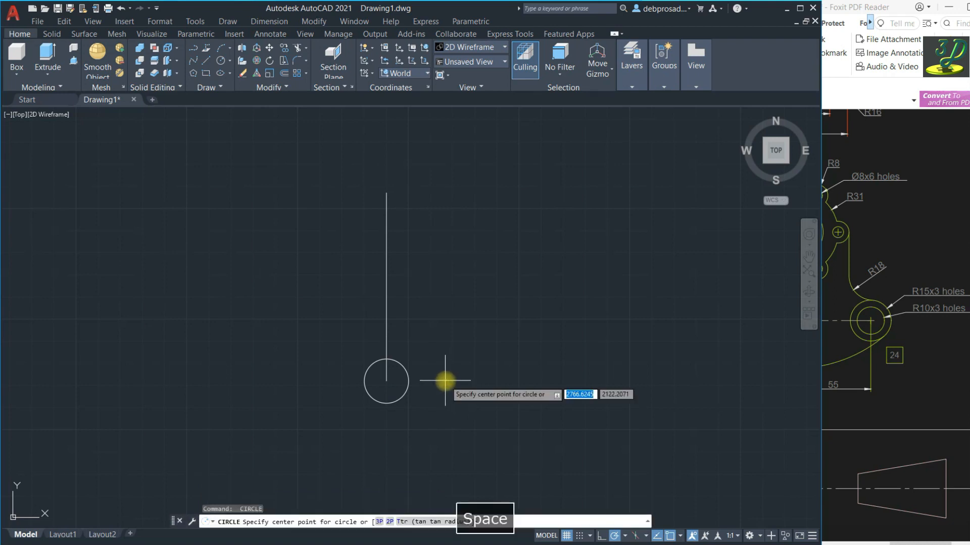
{"action": "left_click", "coordinate": [387, 382]}
{"action": "type", "text": "15"}
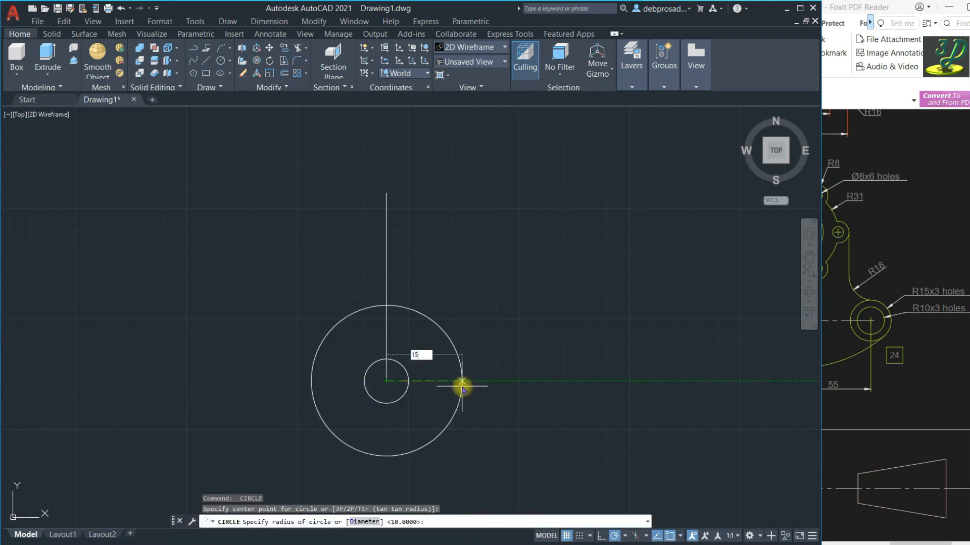
{"action": "key", "text": "Return"}
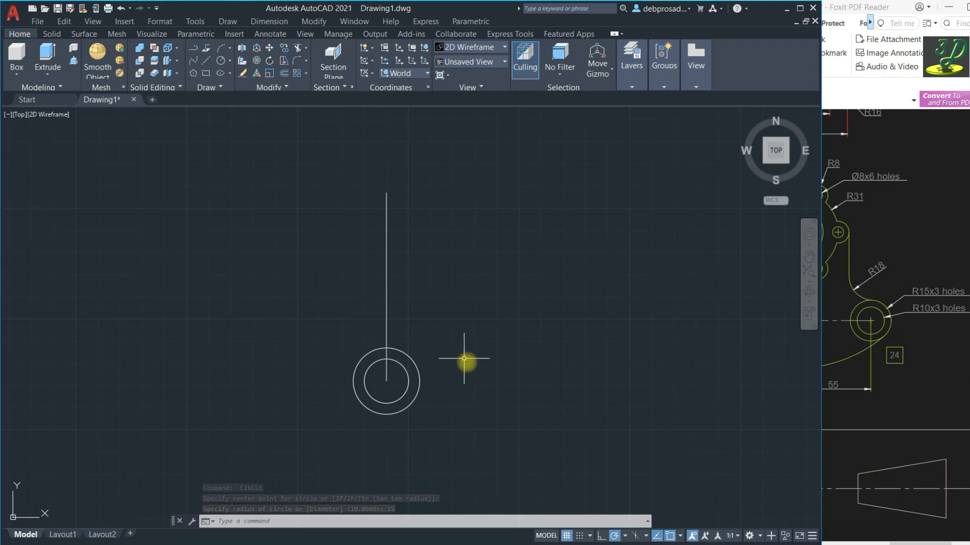
- Draw a horizontal line 55 long to the right from the junction of the two vertical segments
{"action": "left_click", "coordinate": [207, 61]}
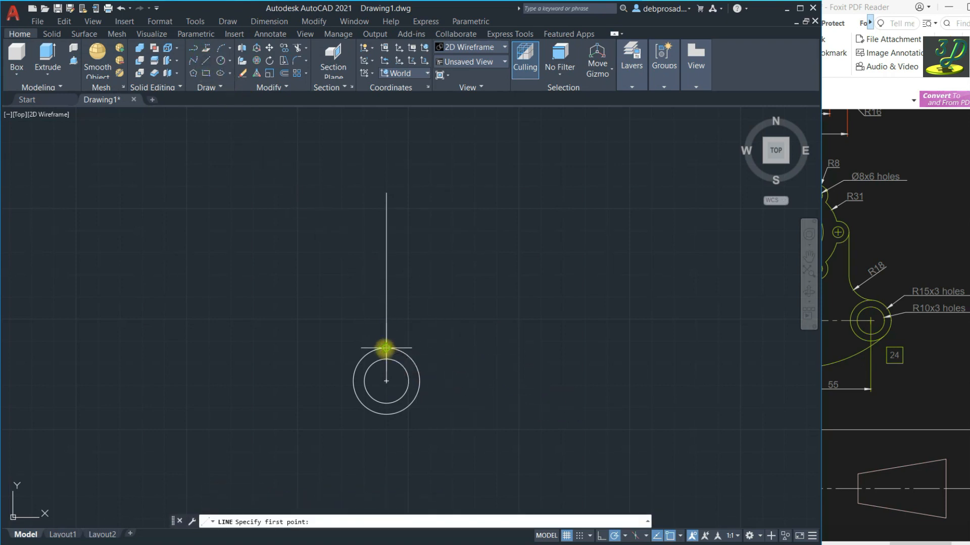
{"action": "scroll", "coordinate": [386, 348], "scroll_direction": "up", "scroll_amount": 4}
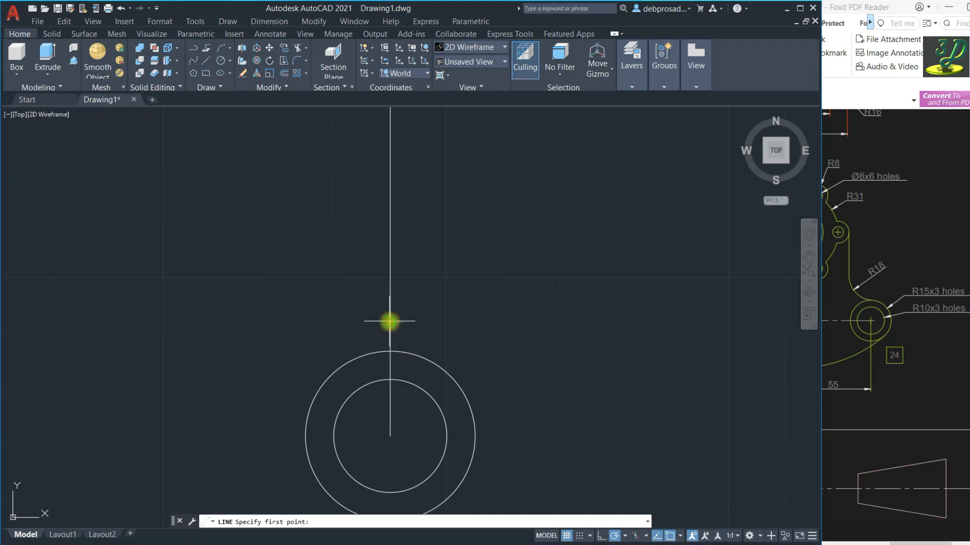
{"action": "left_click", "coordinate": [390, 322]}
{"action": "scroll", "coordinate": [348, 335], "scroll_direction": "down", "scroll_amount": 4}
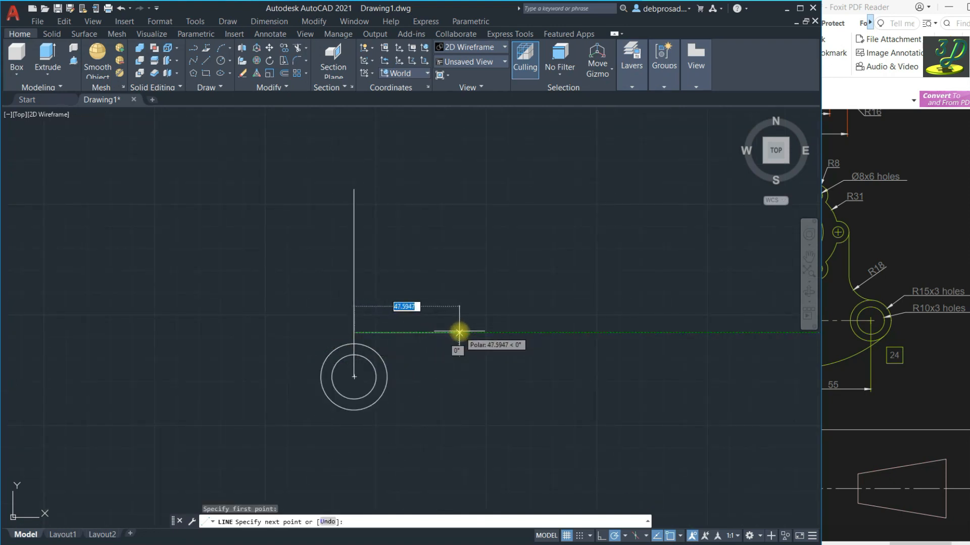
{"action": "type", "text": "55"}
{"action": "key", "text": "Return"}
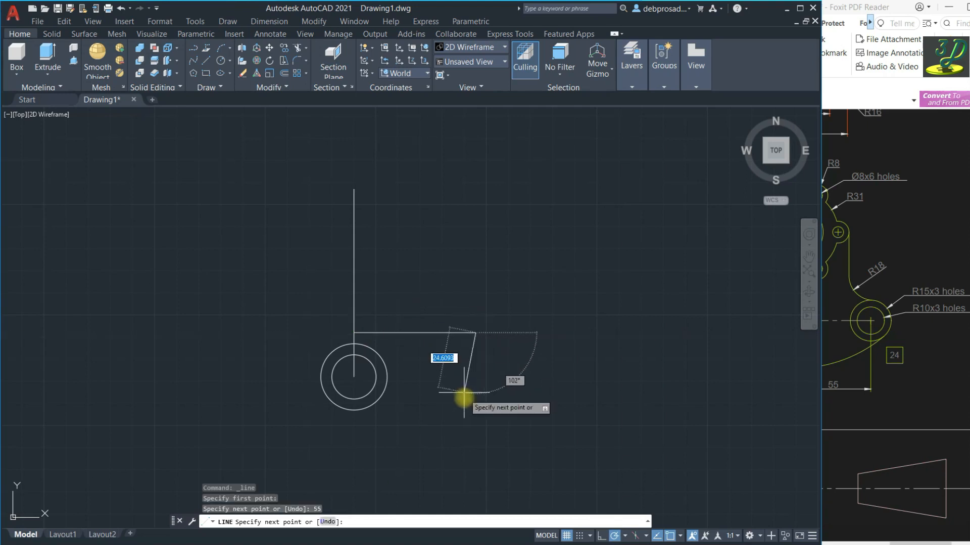
{"action": "key", "text": "Escape"}
- Copy both concentric circles from their centre to the free end of the horizontal line
{"action": "left_click", "coordinate": [423, 424]}
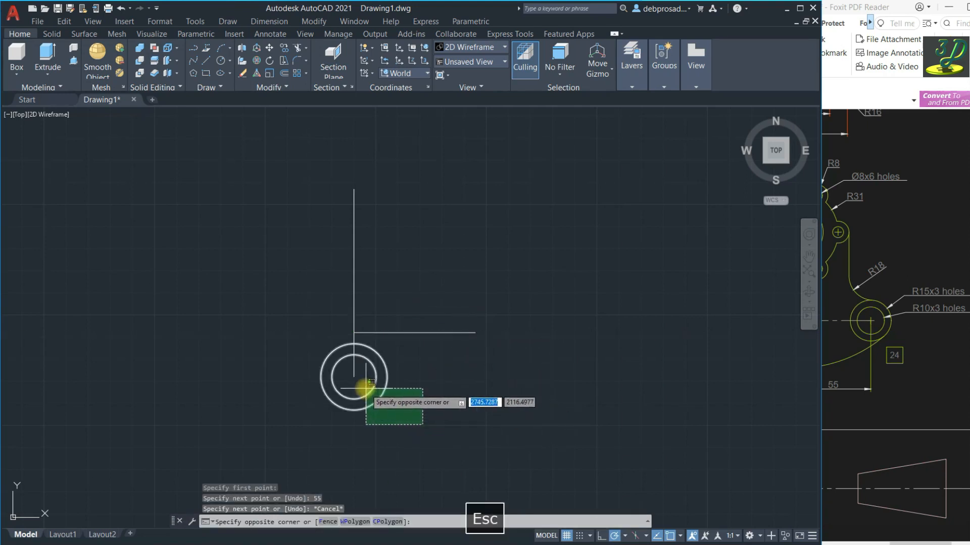
{"action": "left_click", "coordinate": [362, 378]}
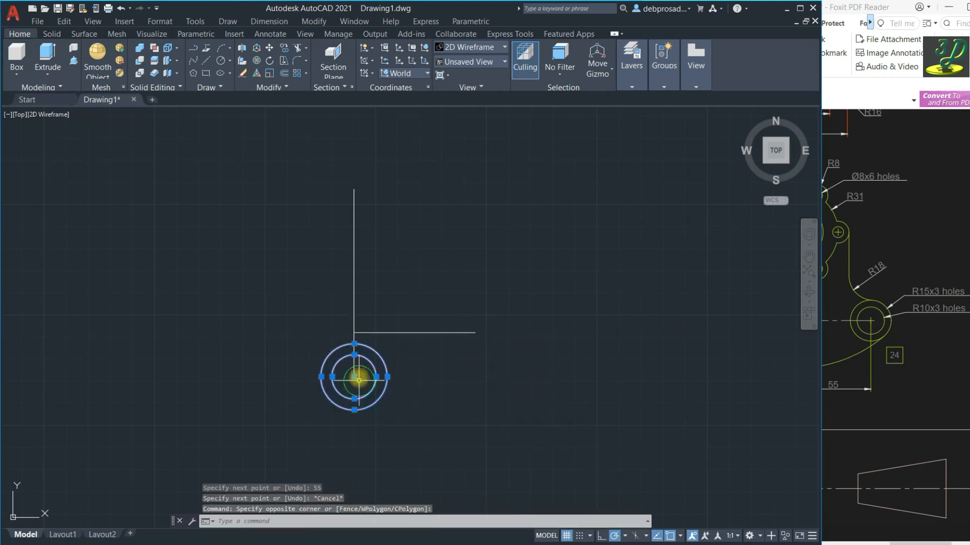
{"action": "left_click", "coordinate": [284, 47]}
{"action": "left_click", "coordinate": [354, 376]}
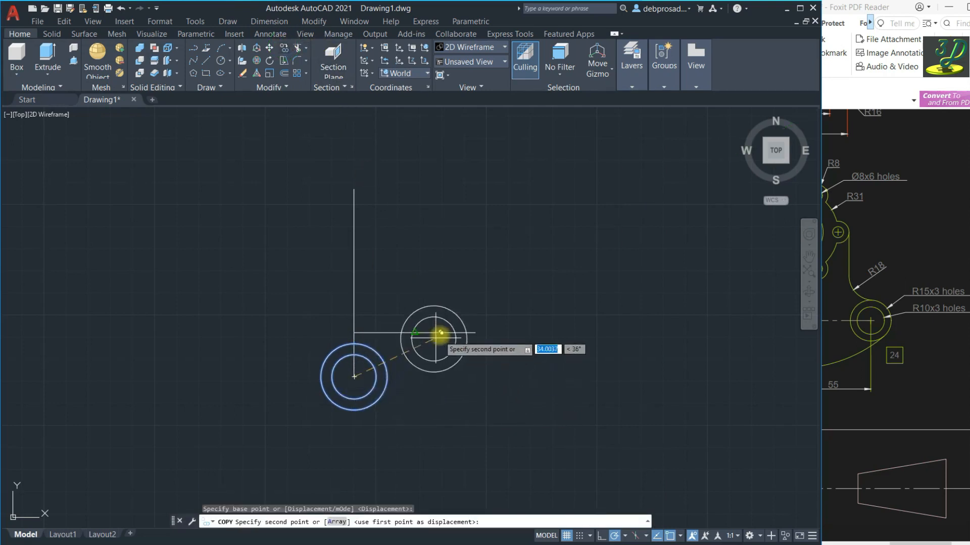
{"action": "left_click", "coordinate": [475, 332]}
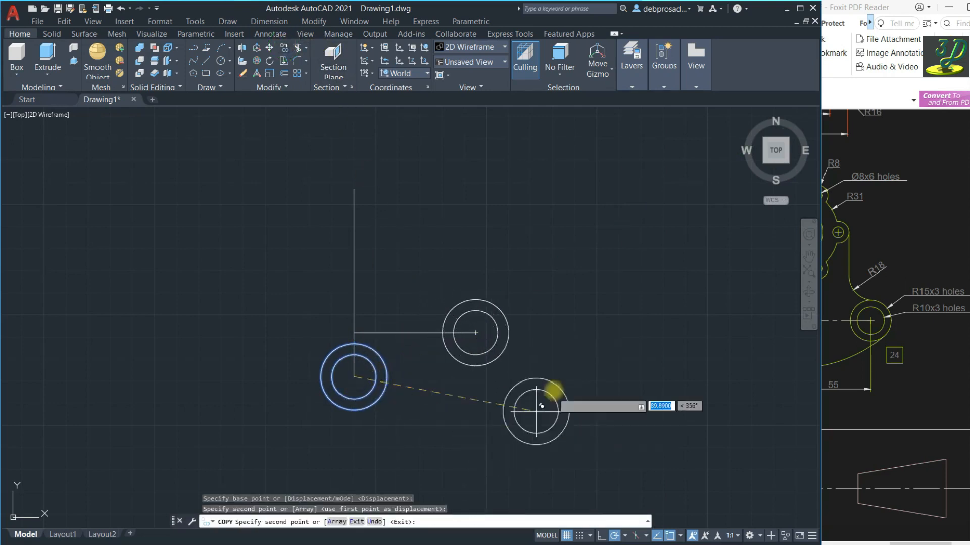
{"action": "key", "text": "Escape"}
- Mirror the right-hand pair of concentric circles about the vertical centre line, keeping the originals
{"action": "left_click", "coordinate": [538, 395]}
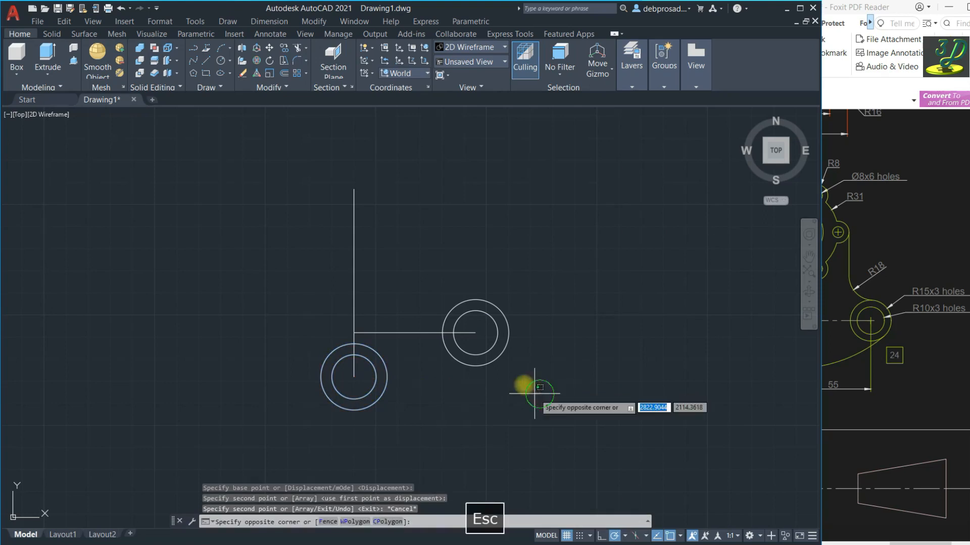
{"action": "left_click", "coordinate": [490, 337]}
{"action": "left_click", "coordinate": [271, 87]}
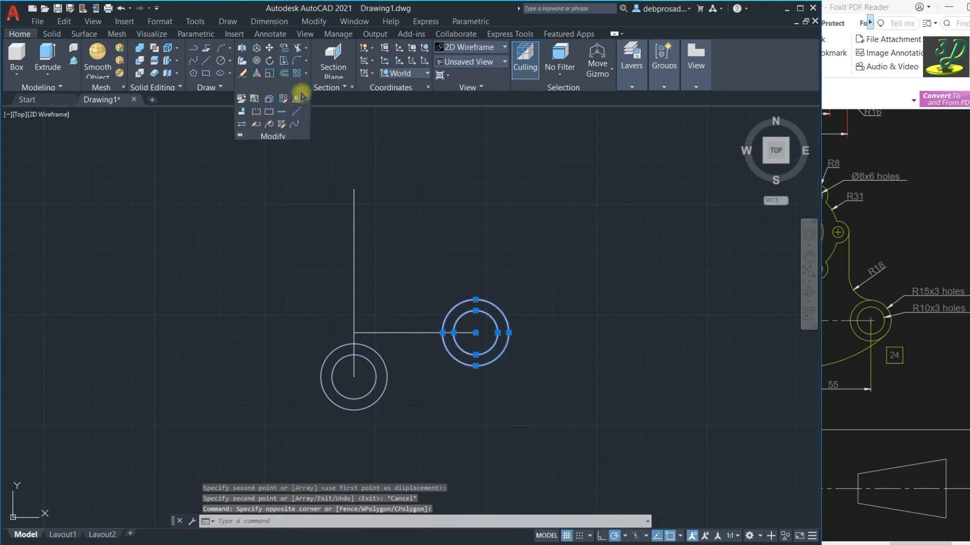
{"action": "left_click", "coordinate": [296, 101]}
{"action": "left_click", "coordinate": [354, 190]}
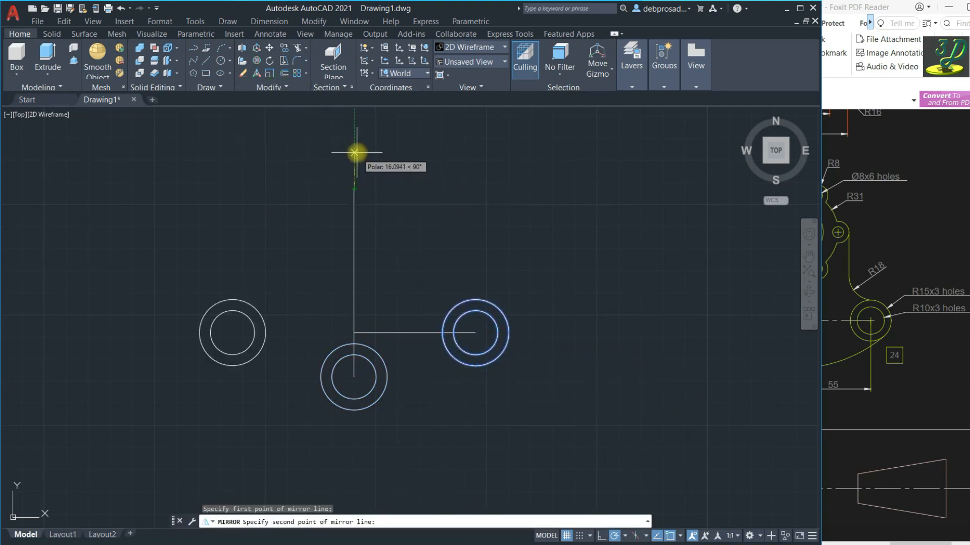
{"action": "left_click", "coordinate": [357, 152]}
{"action": "key", "text": "Return"}
{"action": "scroll", "coordinate": [412, 288], "scroll_direction": "down", "scroll_amount": 2}
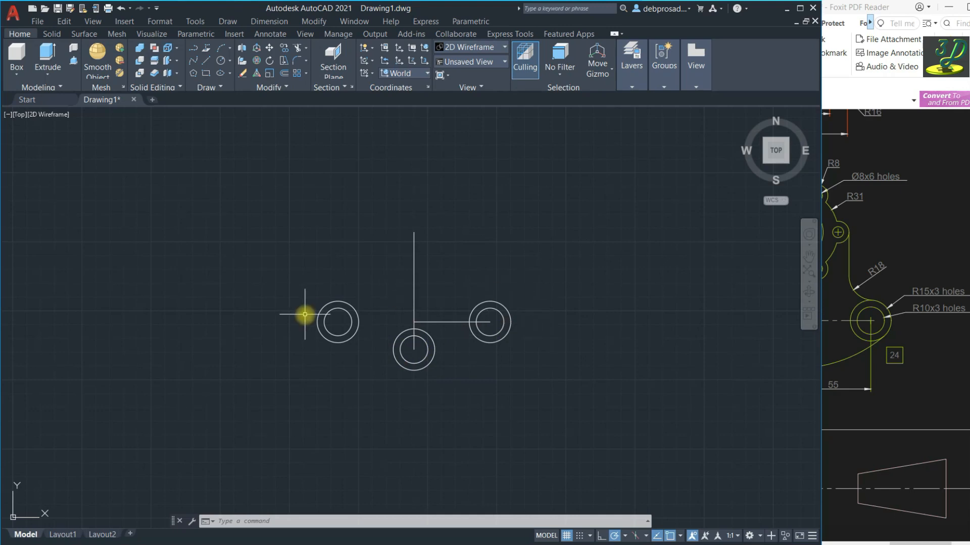
- Draw a circle of radius 31 centred on the upper end of the vertical centre line
{"action": "left_click", "coordinate": [902, 399]}
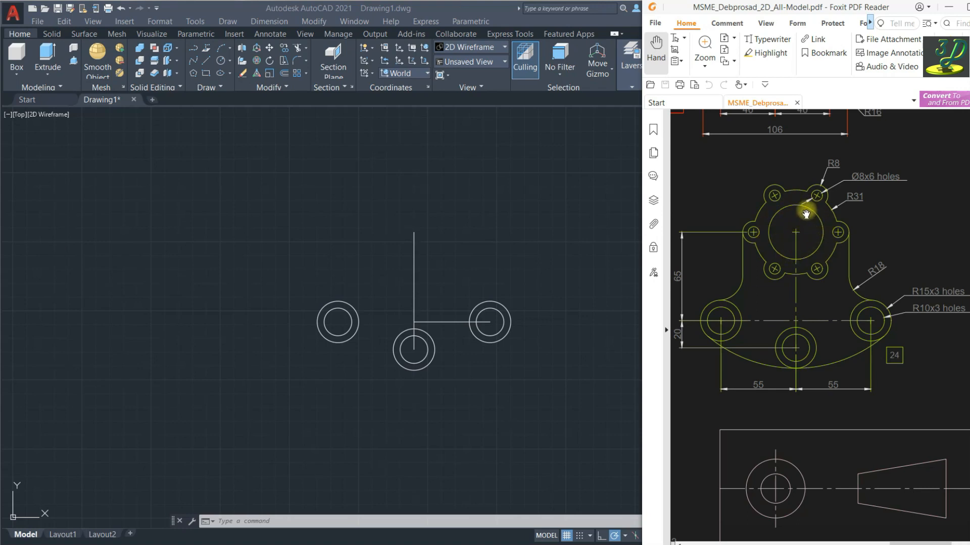
{"action": "left_click", "coordinate": [542, 234]}
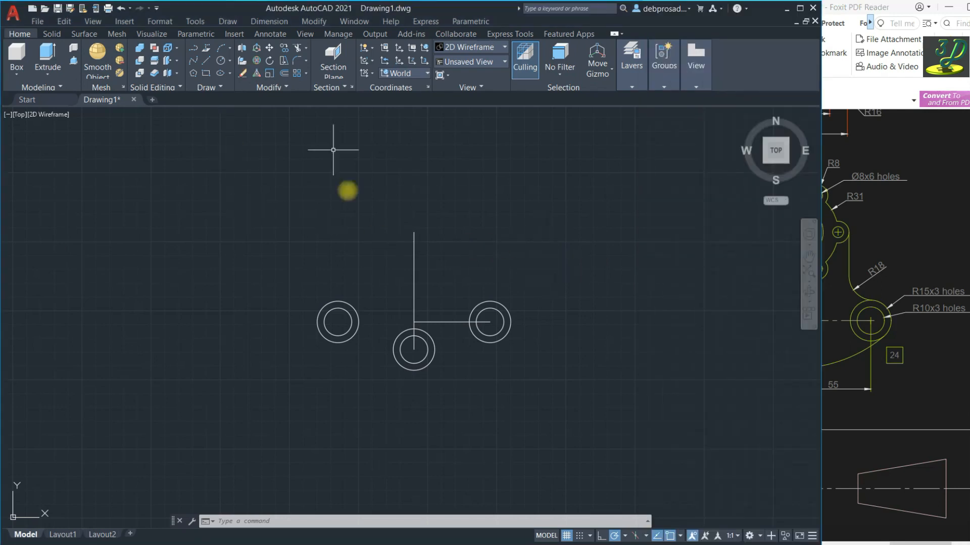
{"action": "left_click", "coordinate": [221, 61]}
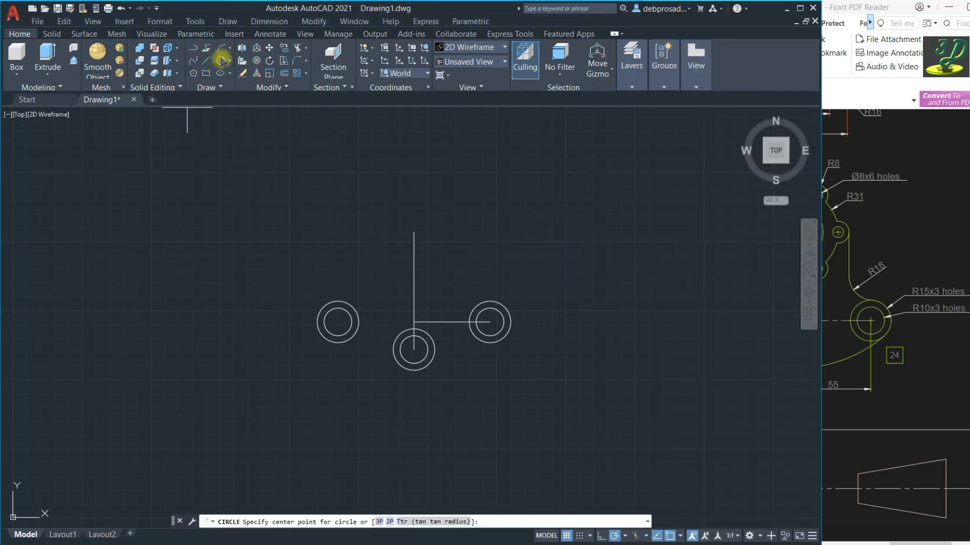
{"action": "left_click", "coordinate": [414, 233]}
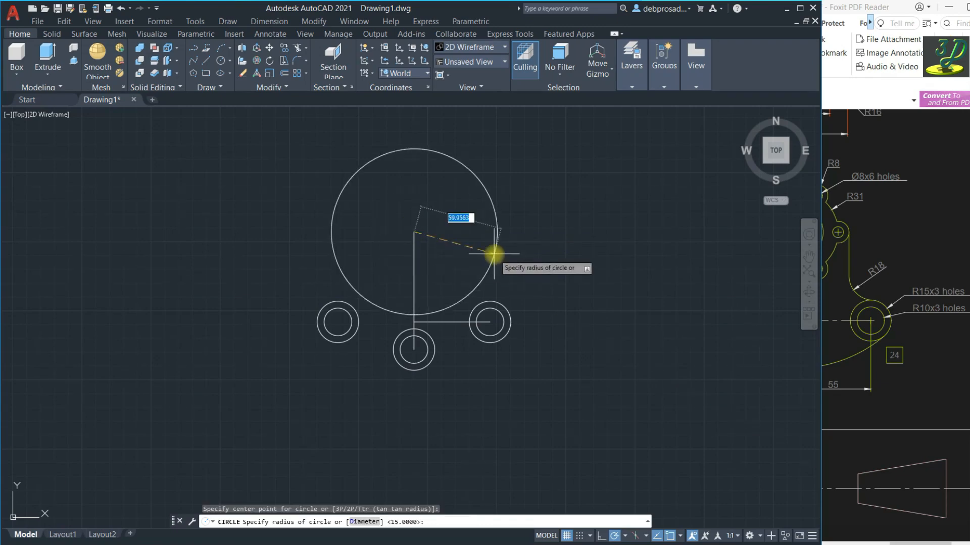
{"action": "type", "text": "31"}
{"action": "key", "text": "Return"}
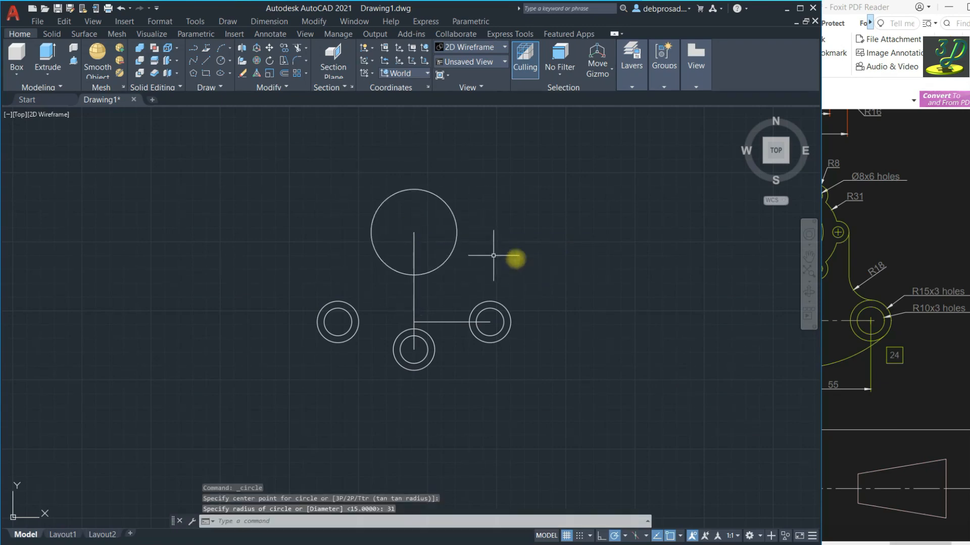
- Draw a circle of radius 4 centred on the right-hand quadrant point of the R31 circle, following the PDF reference
{"action": "left_click", "coordinate": [833, 250]}
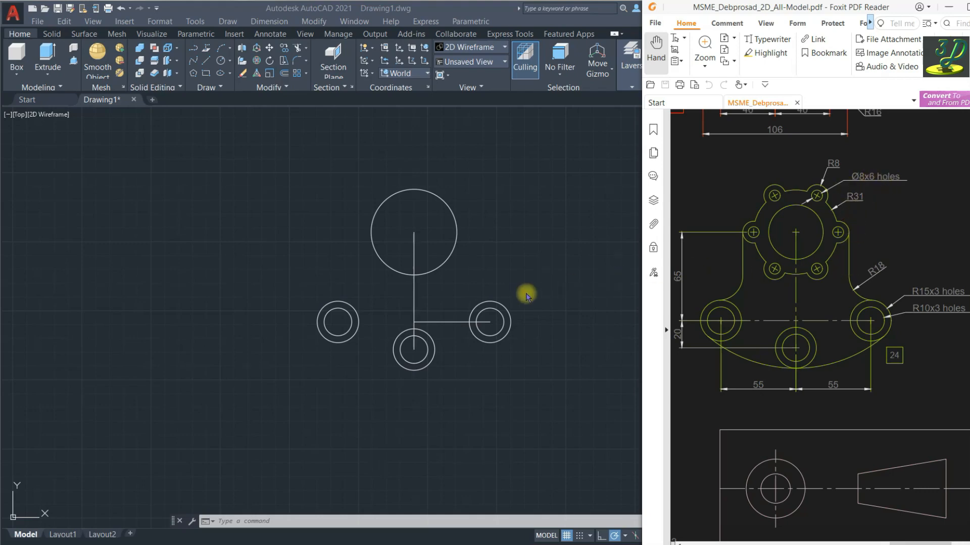
{"action": "left_click", "coordinate": [293, 208]}
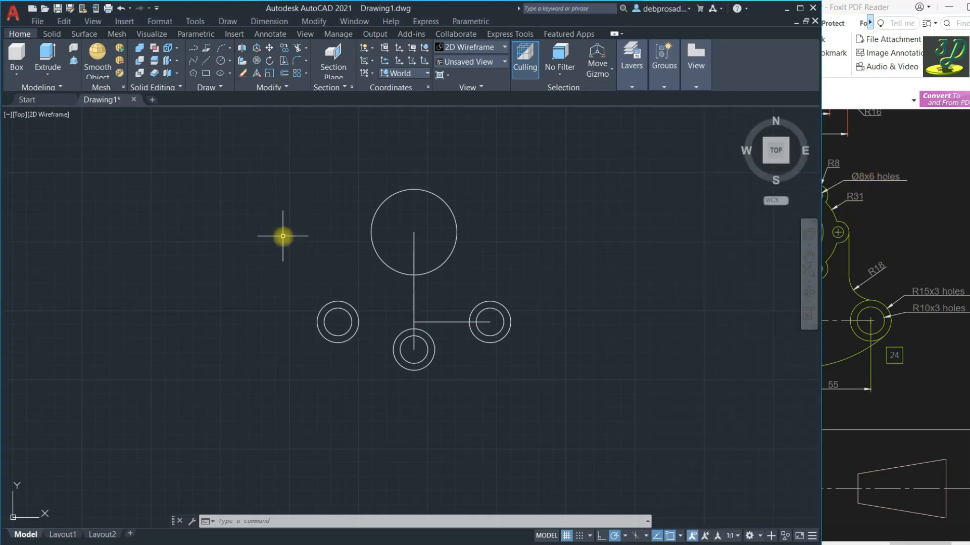
{"action": "left_click", "coordinate": [222, 66]}
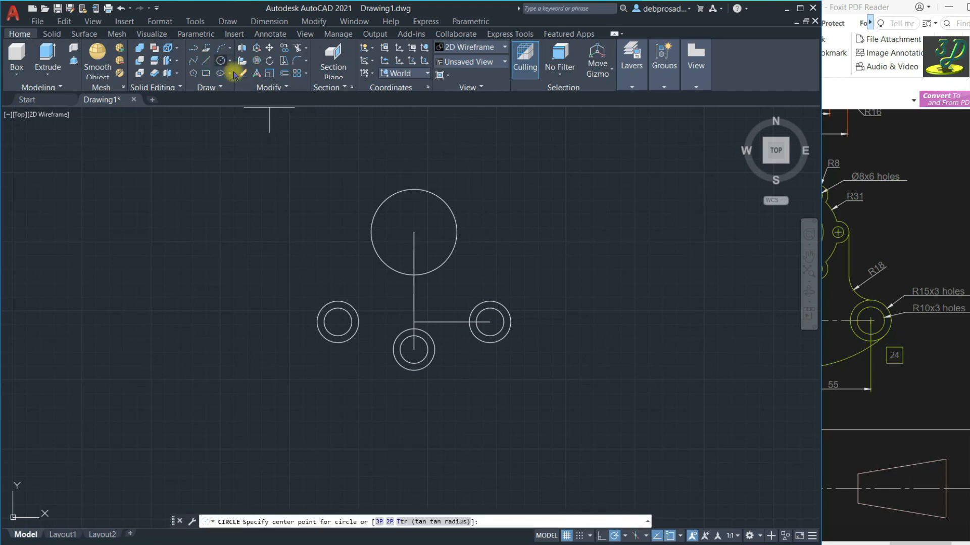
{"action": "left_click", "coordinate": [457, 233]}
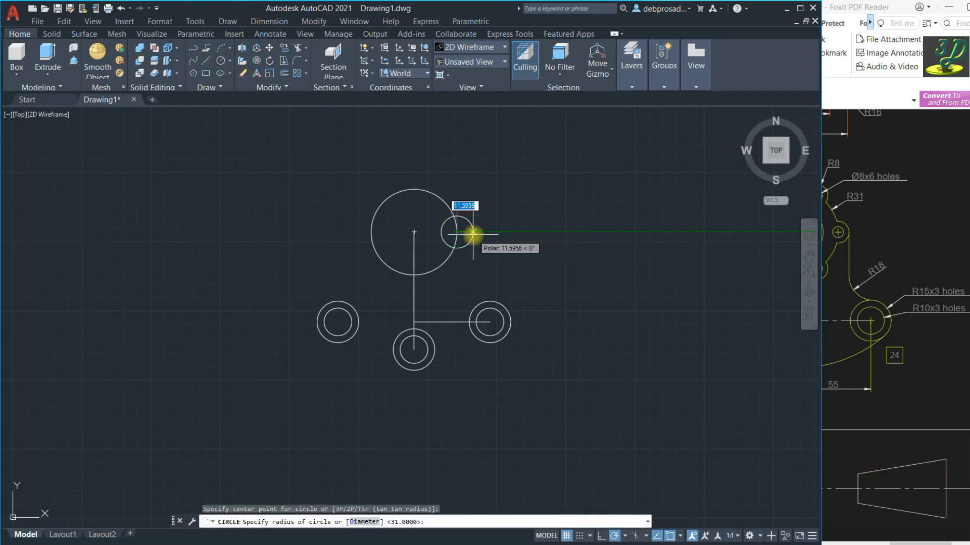
{"action": "type", "text": "4"}
{"action": "key", "text": "Return"}
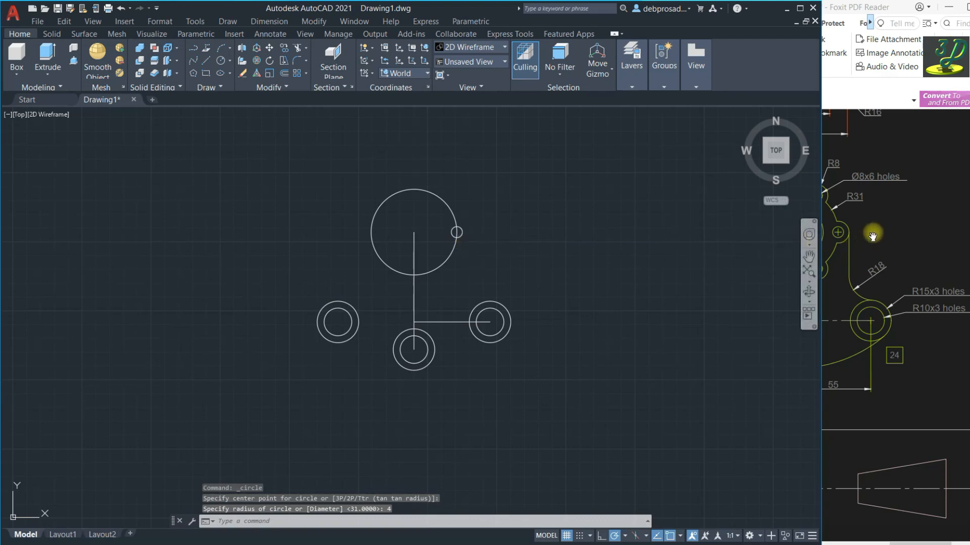
- Check the lug radius in the PDF reference and draw a concentric circle of radius 8 around the small hole
{"action": "left_click", "coordinate": [874, 202]}
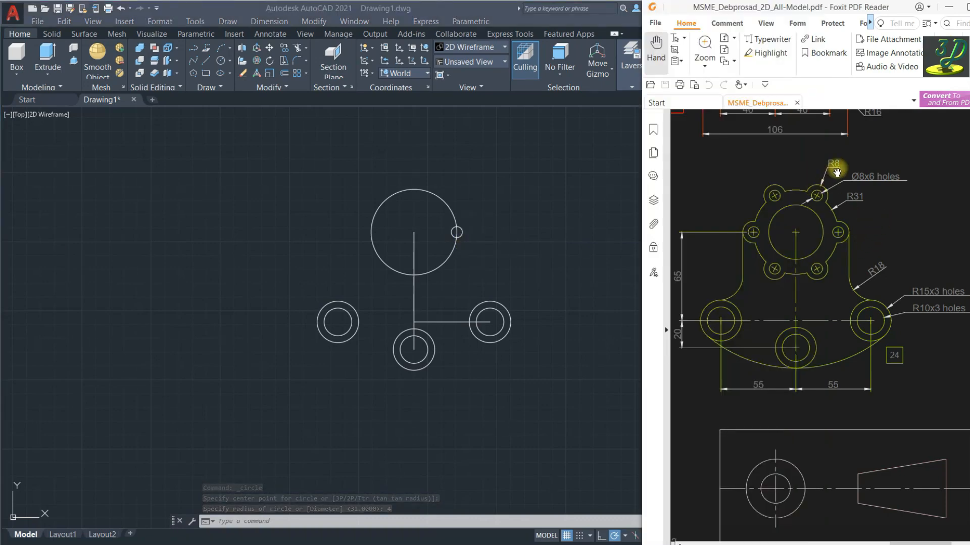
{"action": "left_click", "coordinate": [221, 62]}
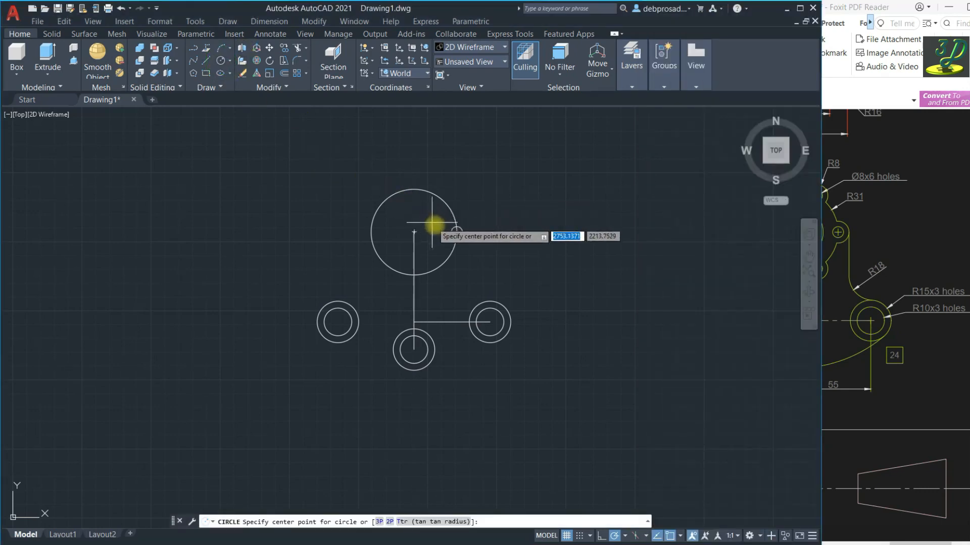
{"action": "left_click", "coordinate": [457, 233]}
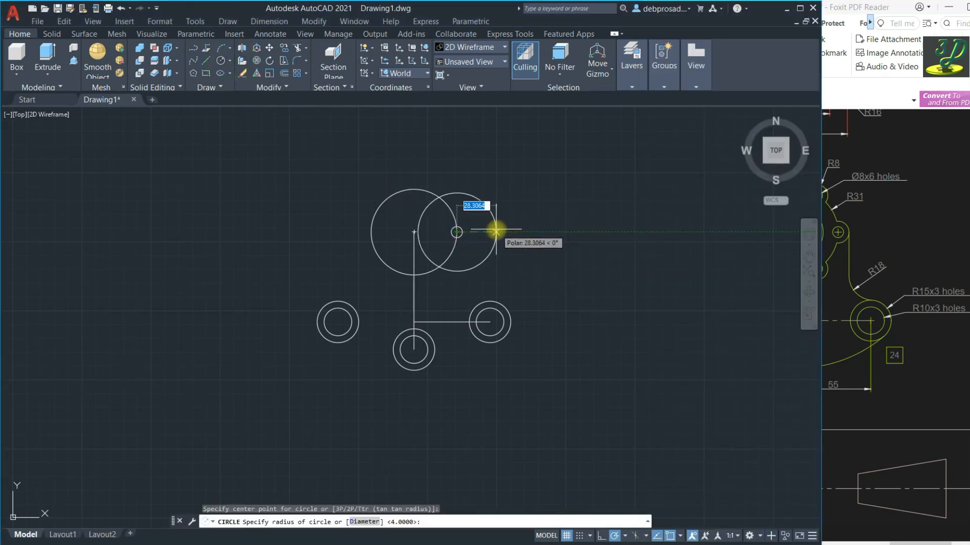
{"action": "type", "text": "8"}
{"action": "key", "text": "Return"}
- Trim the R8 circle inside the R31 circle and the R31 segment within the lug, leaving an outward lug around the hole
{"action": "scroll", "coordinate": [459, 235], "scroll_direction": "up", "scroll_amount": 2}
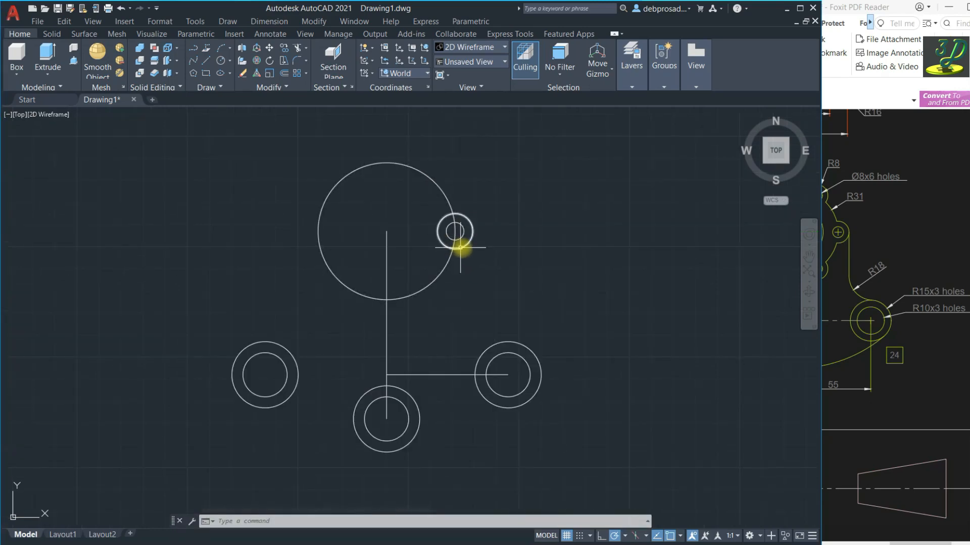
{"action": "left_click", "coordinate": [462, 247]}
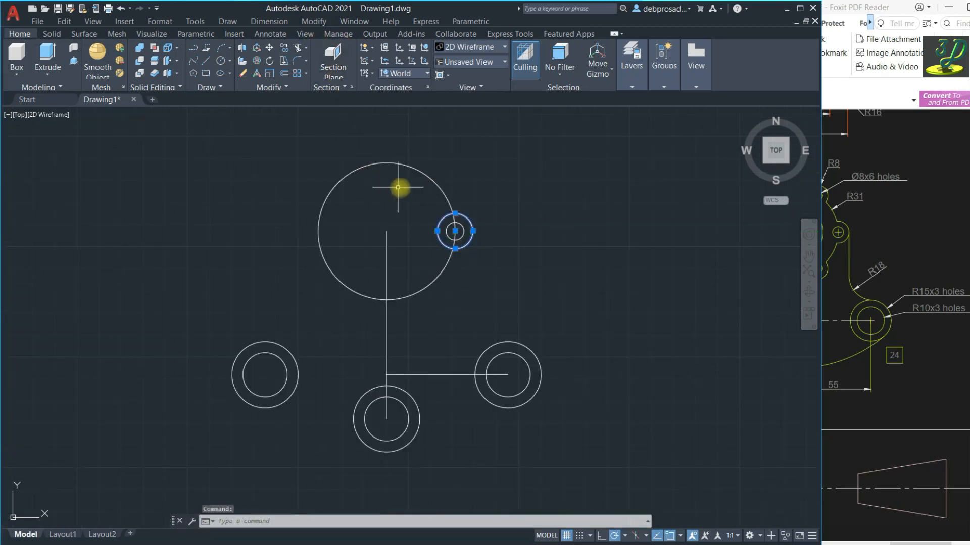
{"action": "left_click", "coordinate": [422, 175]}
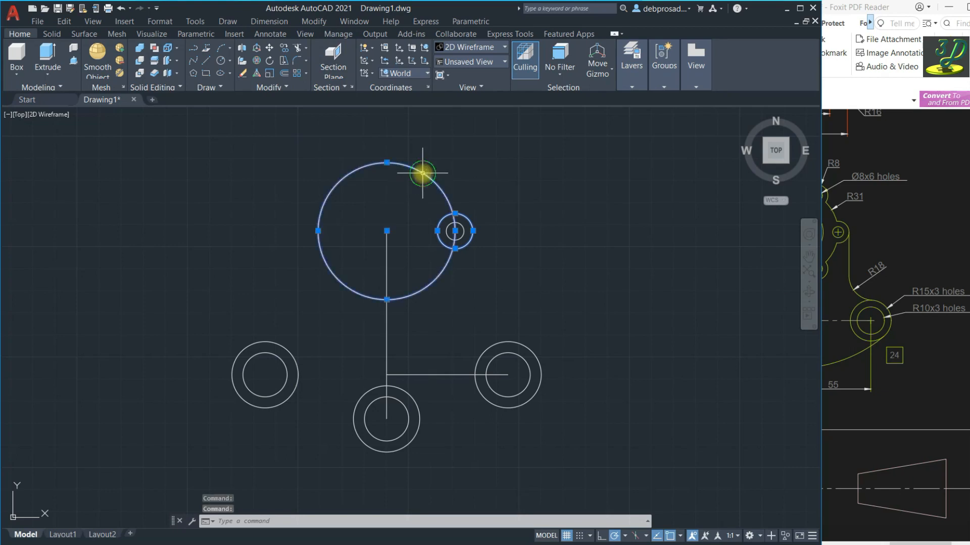
{"action": "left_click", "coordinate": [298, 49]}
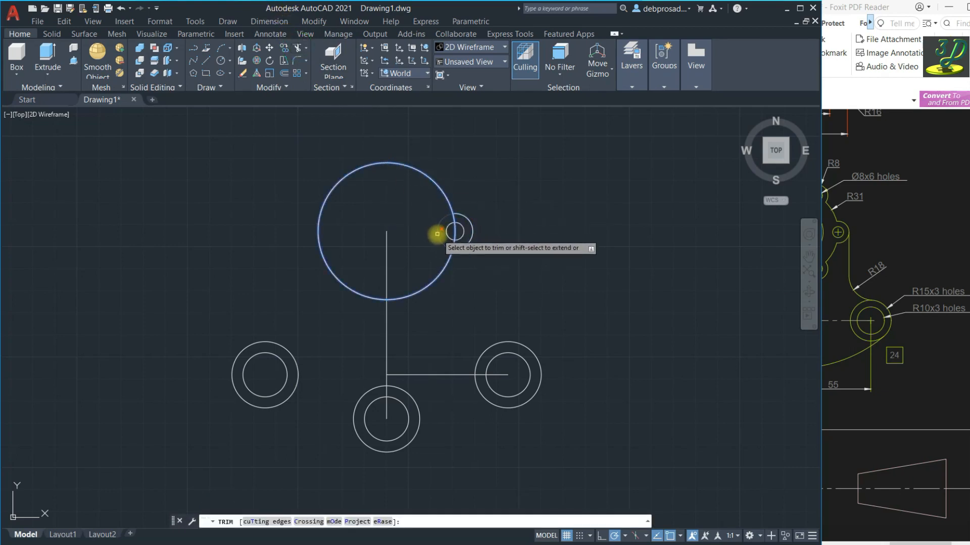
{"action": "scroll", "coordinate": [455, 221], "scroll_direction": "up", "scroll_amount": 5}
{"action": "left_click", "coordinate": [460, 216]}
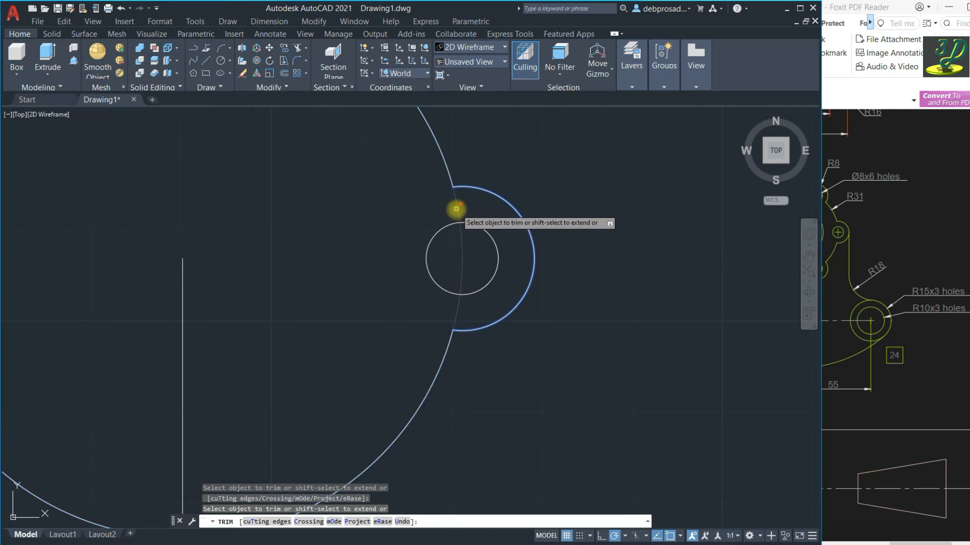
{"action": "scroll", "coordinate": [523, 212], "scroll_direction": "down", "scroll_amount": 7}
{"action": "scroll", "coordinate": [480, 275], "scroll_direction": "up", "scroll_amount": 3}
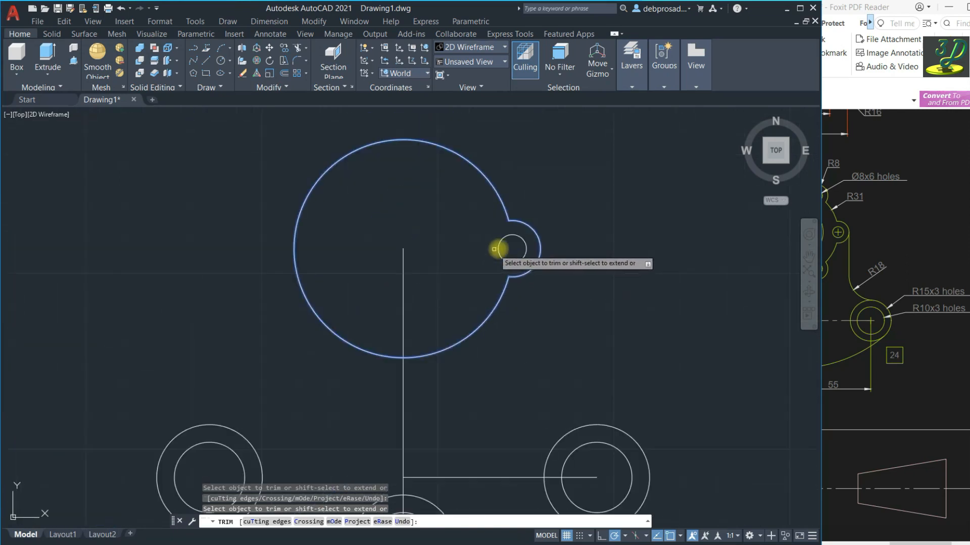
{"action": "key", "text": "Escape"}
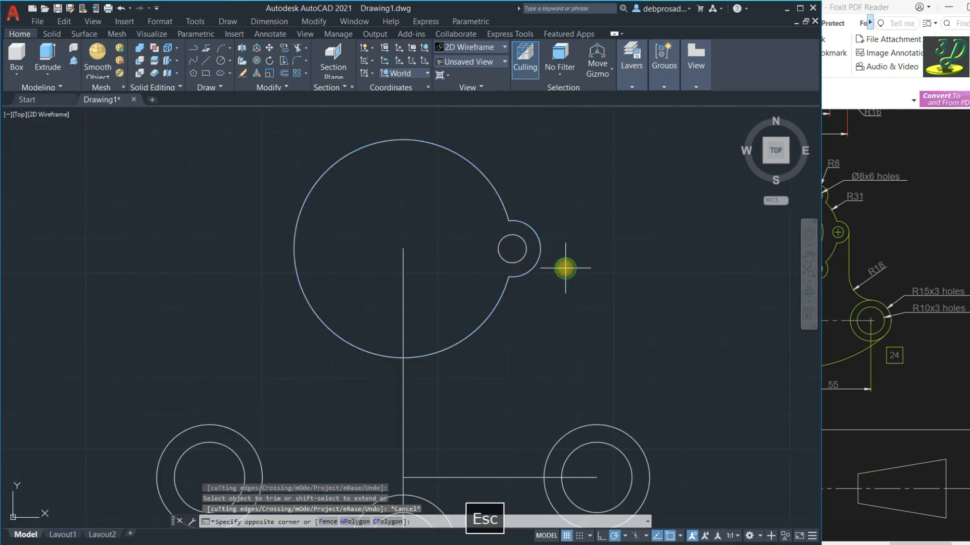
- Polar array the lug arc and its hole about the upper end of the vertical centre line, with 6 items over 360 degrees
{"action": "left_click", "coordinate": [565, 269]}
{"action": "left_click", "coordinate": [522, 245]}
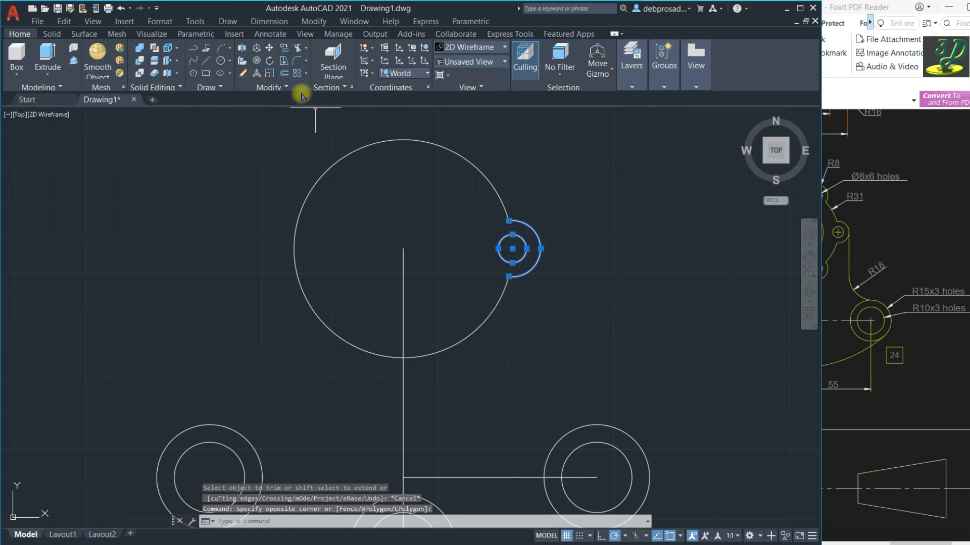
{"action": "left_click", "coordinate": [303, 76]}
{"action": "left_click", "coordinate": [318, 129]}
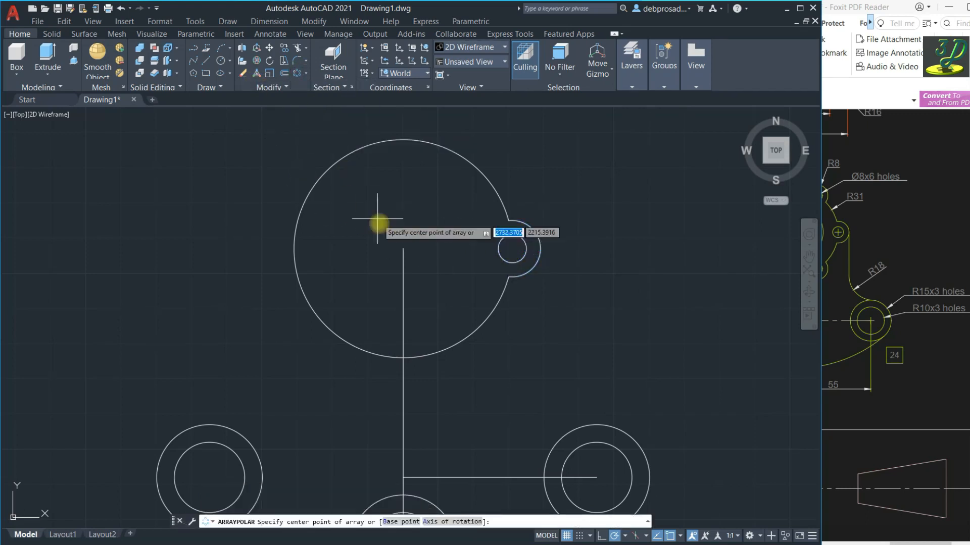
{"action": "left_click", "coordinate": [403, 249]}
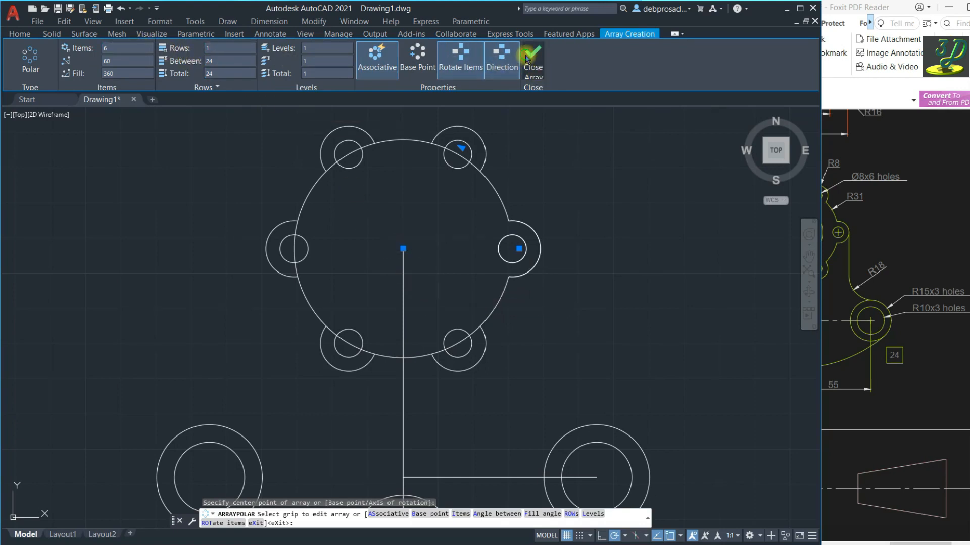
{"action": "left_click", "coordinate": [534, 63]}
- Explode the polar array of lugs and holes into separate objects
{"action": "scroll", "coordinate": [366, 211], "scroll_direction": "down", "scroll_amount": 2}
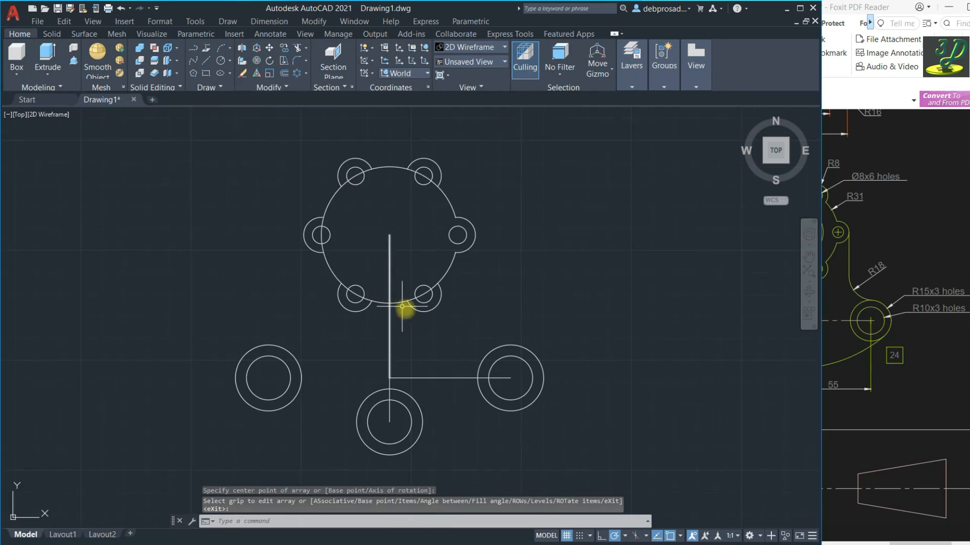
{"action": "left_click", "coordinate": [430, 303]}
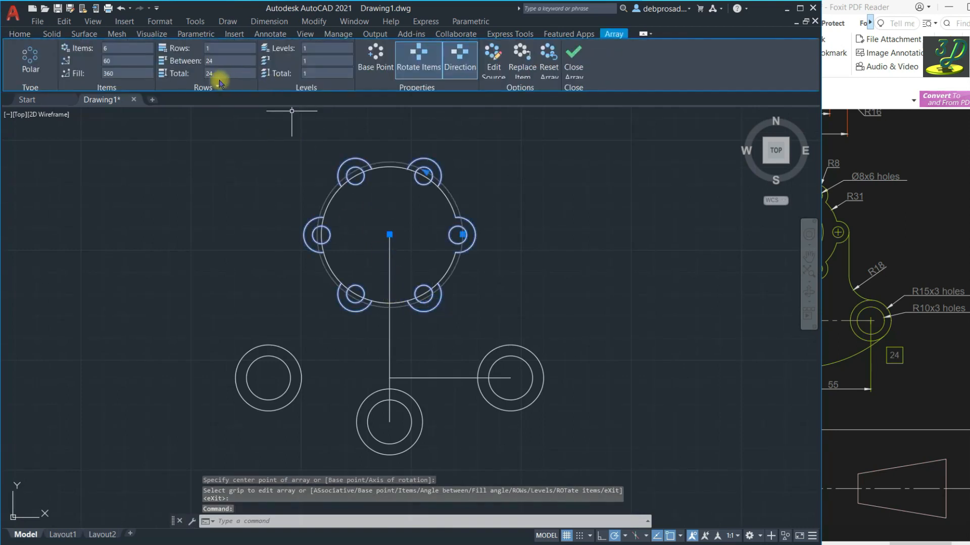
{"action": "left_click", "coordinate": [20, 33]}
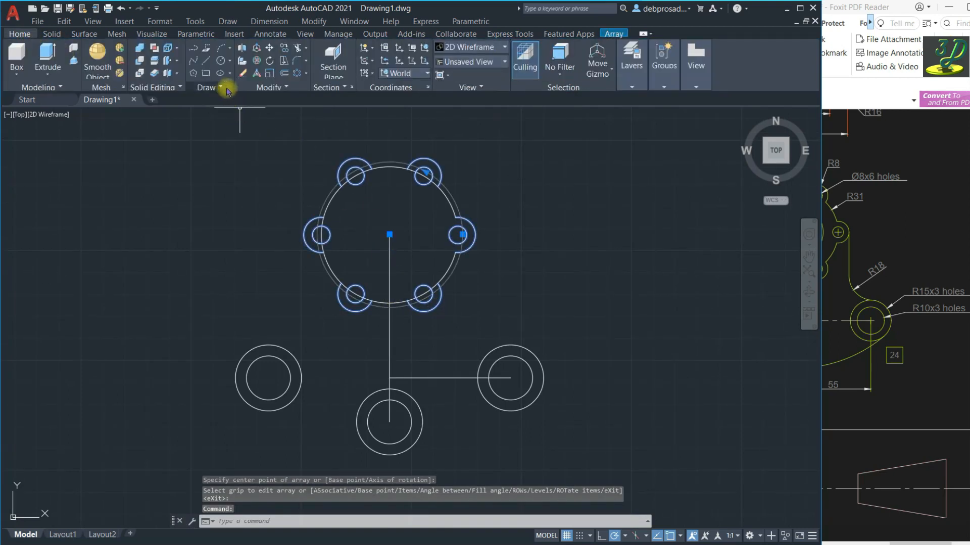
{"action": "left_click", "coordinate": [299, 90]}
{"action": "left_click", "coordinate": [269, 102]}
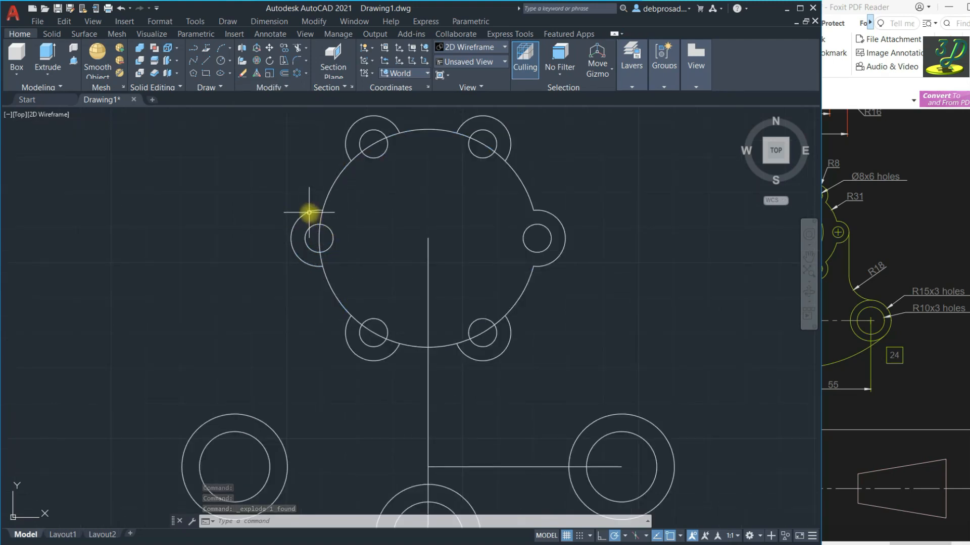
- Trim away the parts of the R31 circle that cross the left-hand lug and the two upper lugs
{"action": "scroll", "coordinate": [406, 259], "scroll_direction": "down", "scroll_amount": 2}
{"action": "left_click", "coordinate": [557, 310]}
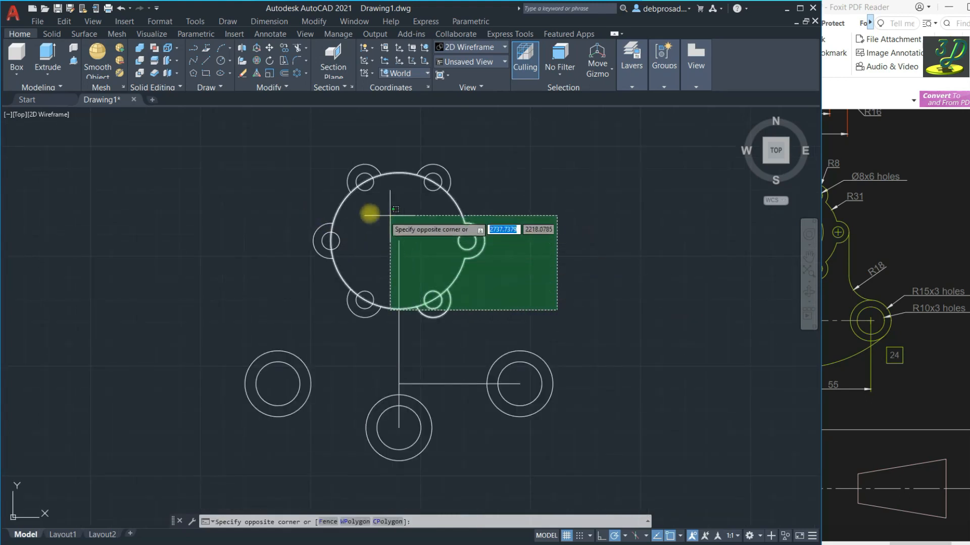
{"action": "left_click", "coordinate": [306, 156]}
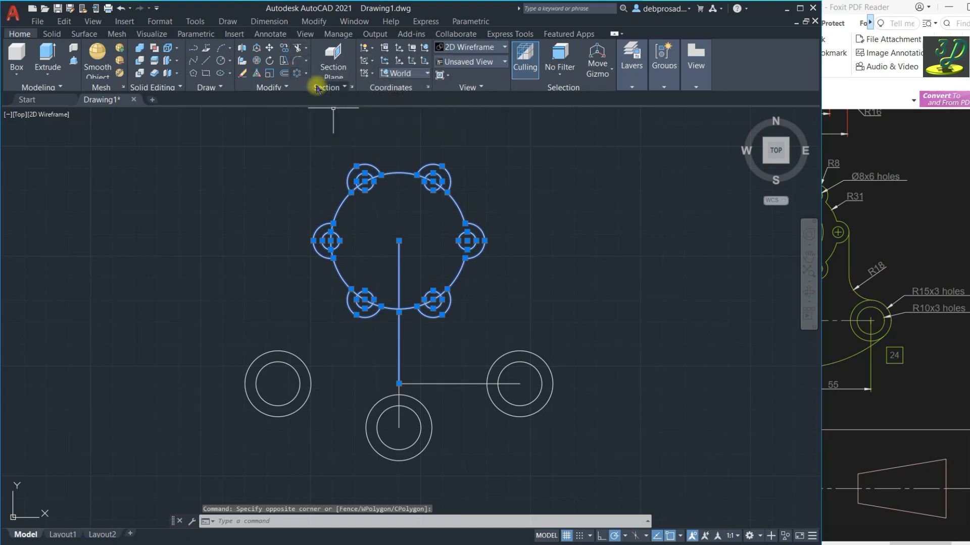
{"action": "left_click", "coordinate": [298, 50]}
{"action": "scroll", "coordinate": [353, 264], "scroll_direction": "up", "scroll_amount": 5}
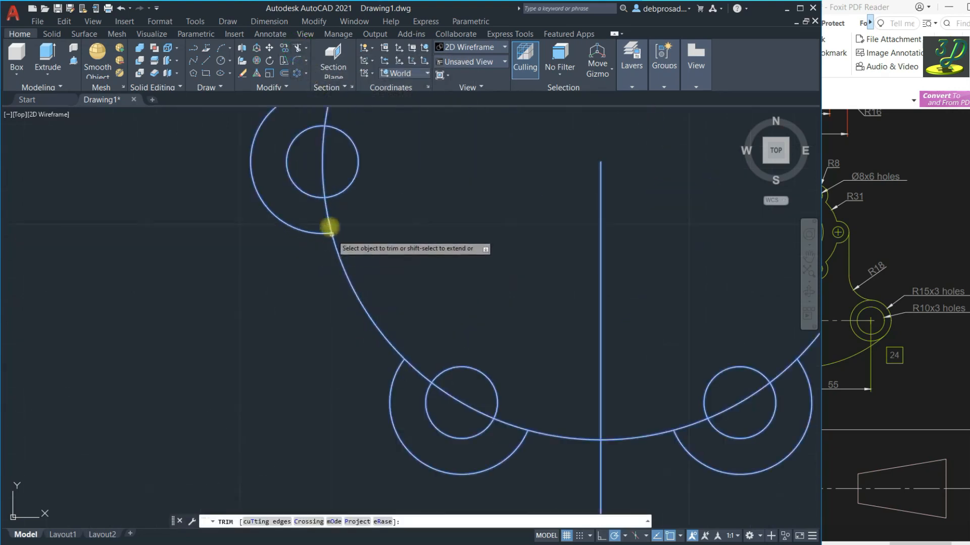
{"action": "left_click", "coordinate": [323, 174]}
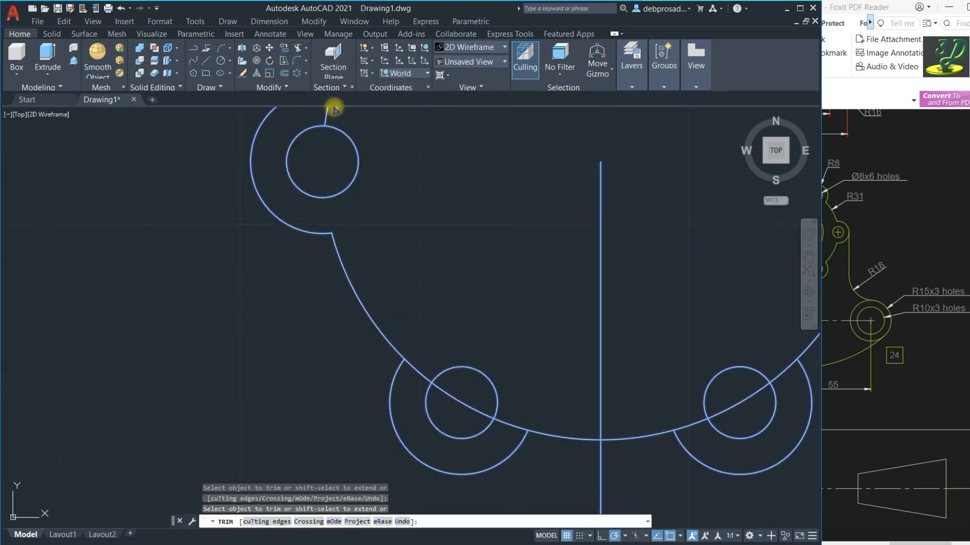
{"action": "scroll", "coordinate": [328, 139], "scroll_direction": "down", "scroll_amount": 6}
{"action": "scroll", "coordinate": [327, 139], "scroll_direction": "up", "scroll_amount": 4}
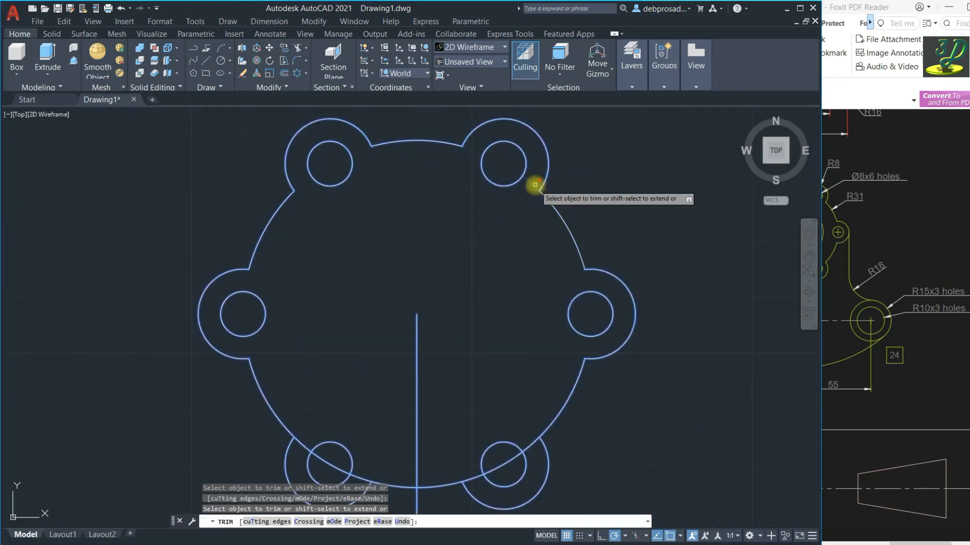
- Trim away the parts of the R31 circle that cross the two lower lugs and their holes
{"action": "scroll", "coordinate": [626, 232], "scroll_direction": "down", "scroll_amount": 4}
{"action": "scroll", "coordinate": [570, 329], "scroll_direction": "up", "scroll_amount": 6}
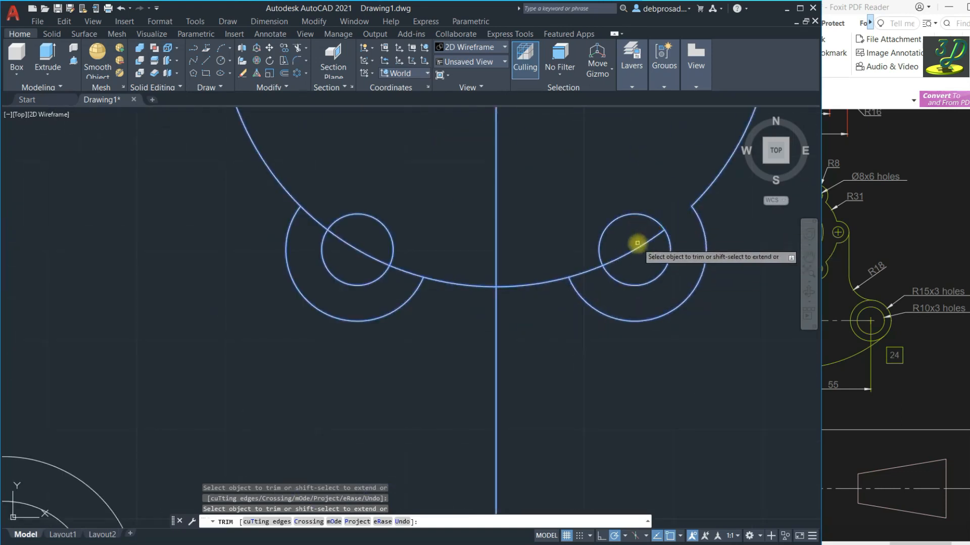
{"action": "left_click", "coordinate": [387, 266]}
{"action": "left_click_drag", "start_coordinate": [403, 272], "coordinate": [403, 266]}
{"action": "left_click", "coordinate": [308, 214]}
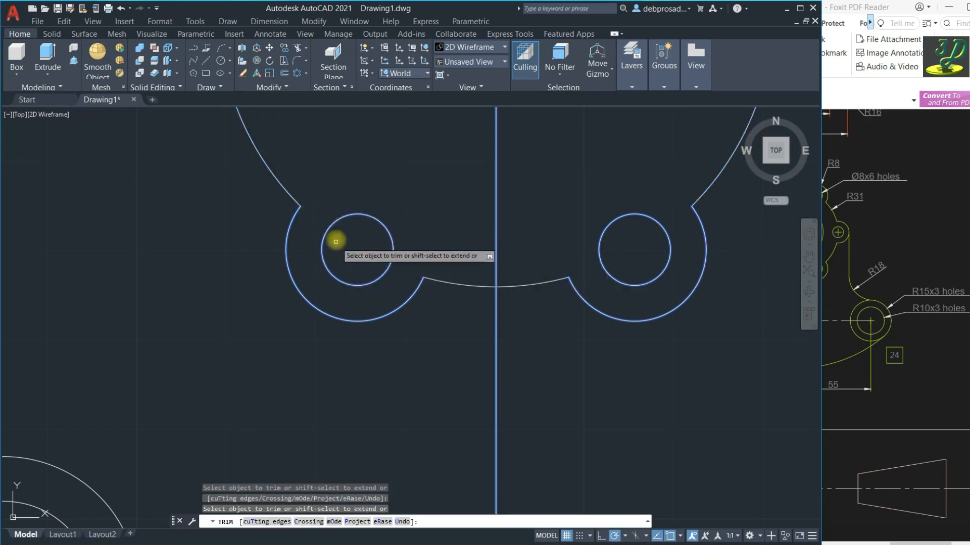
{"action": "scroll", "coordinate": [338, 279], "scroll_direction": "down", "scroll_amount": 6}
{"action": "key", "text": "Escape"}
{"action": "key", "text": "Escape"}
{"action": "key", "text": "Escape"}
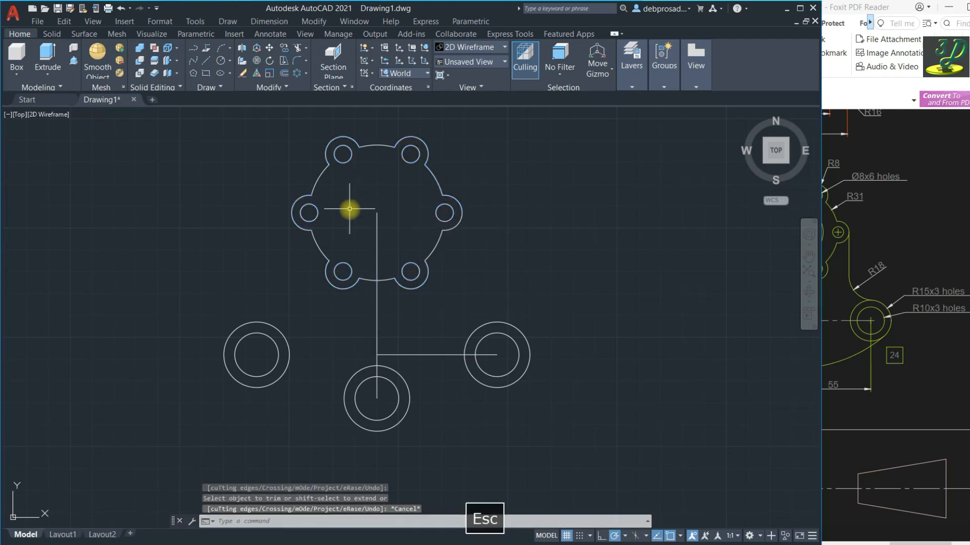
- Check drawing 24 in the PDF reference for the outline joining the flange and the three bosses
{"action": "scroll", "coordinate": [414, 275], "scroll_direction": "down", "scroll_amount": 2}
{"action": "scroll", "coordinate": [398, 235], "scroll_direction": "up", "scroll_amount": 4}
{"action": "scroll", "coordinate": [392, 238], "scroll_direction": "down", "scroll_amount": 1}
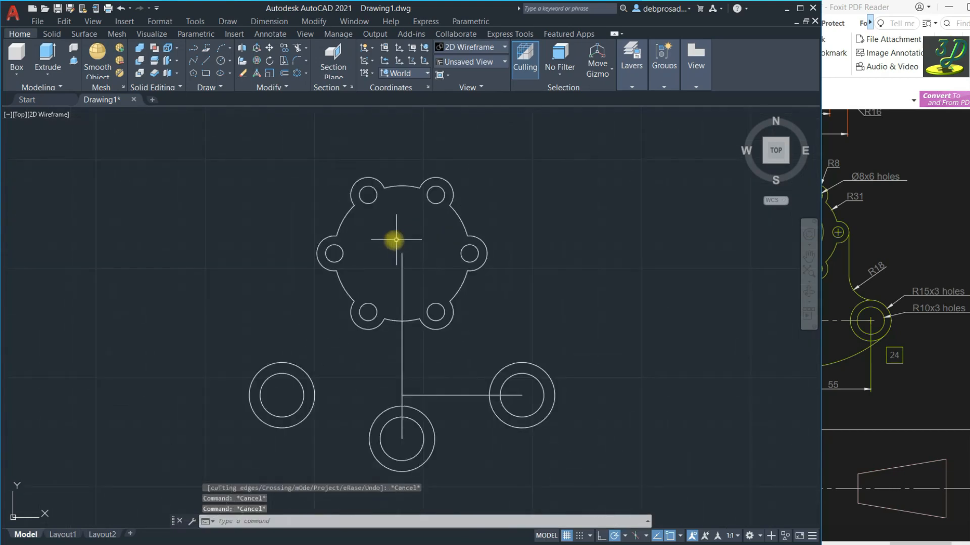
{"action": "scroll", "coordinate": [385, 239], "scroll_direction": "up", "scroll_amount": 1}
{"action": "left_click", "coordinate": [932, 232]}
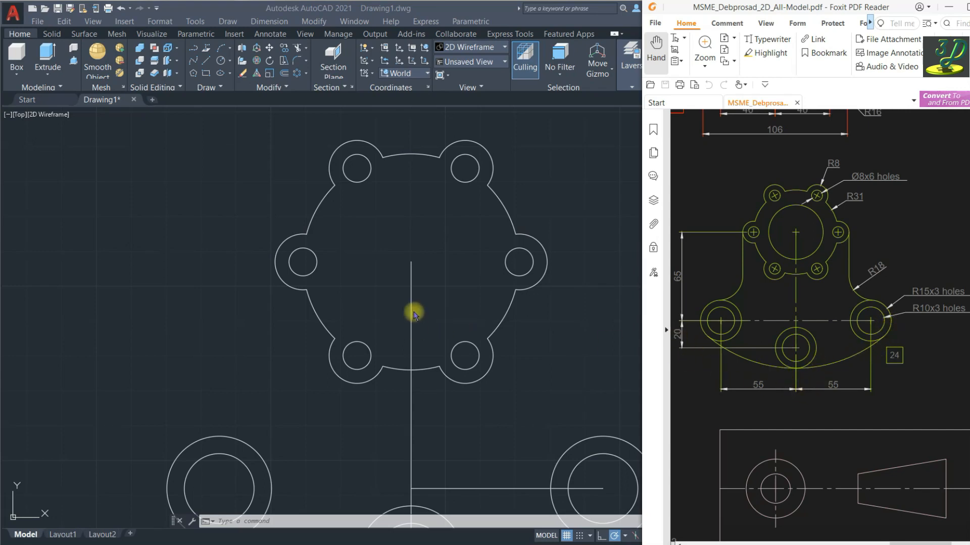
{"action": "left_click", "coordinate": [438, 236]}
{"action": "scroll", "coordinate": [440, 234], "scroll_direction": "down", "scroll_amount": 5}
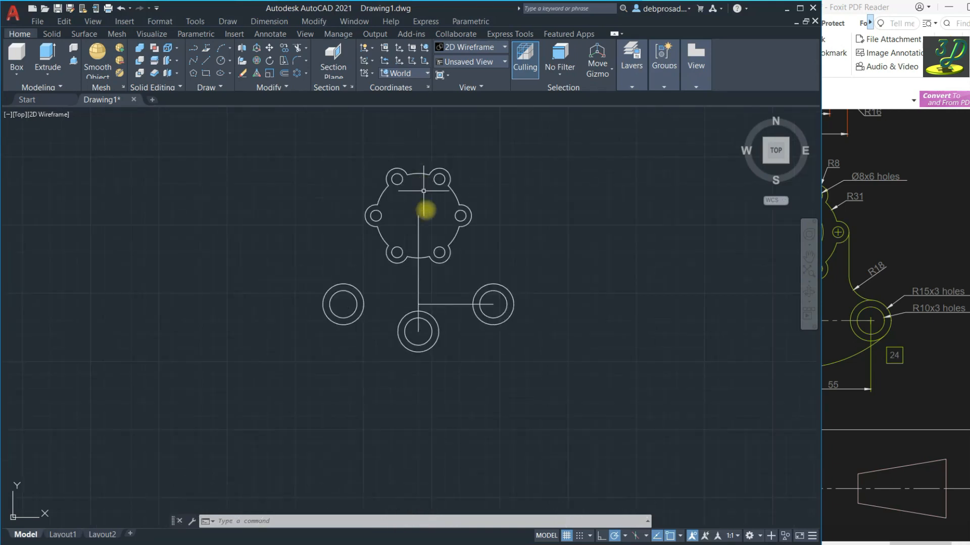
- Draw a Tan, Tan, Tan circle tangent to the lower outer edges of the three R15 boss circles
{"action": "scroll", "coordinate": [433, 308], "scroll_direction": "up", "scroll_amount": 3}
{"action": "left_click", "coordinate": [228, 61]}
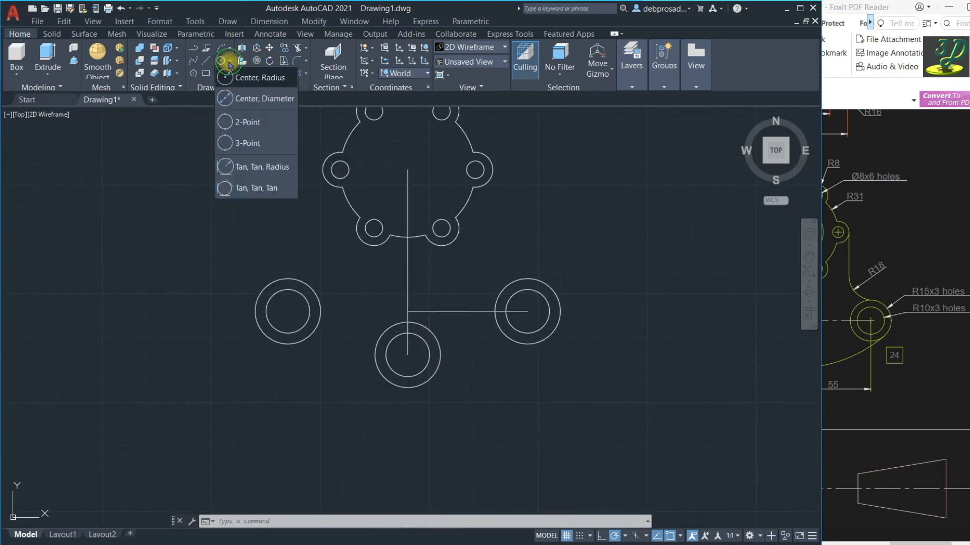
{"action": "left_click", "coordinate": [238, 188]}
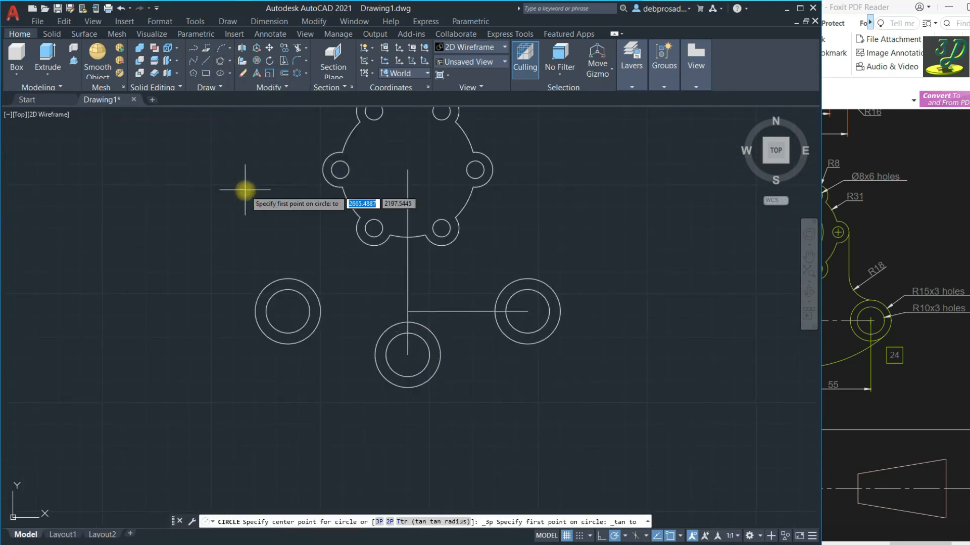
{"action": "left_click", "coordinate": [268, 339]}
{"action": "left_click", "coordinate": [401, 388]}
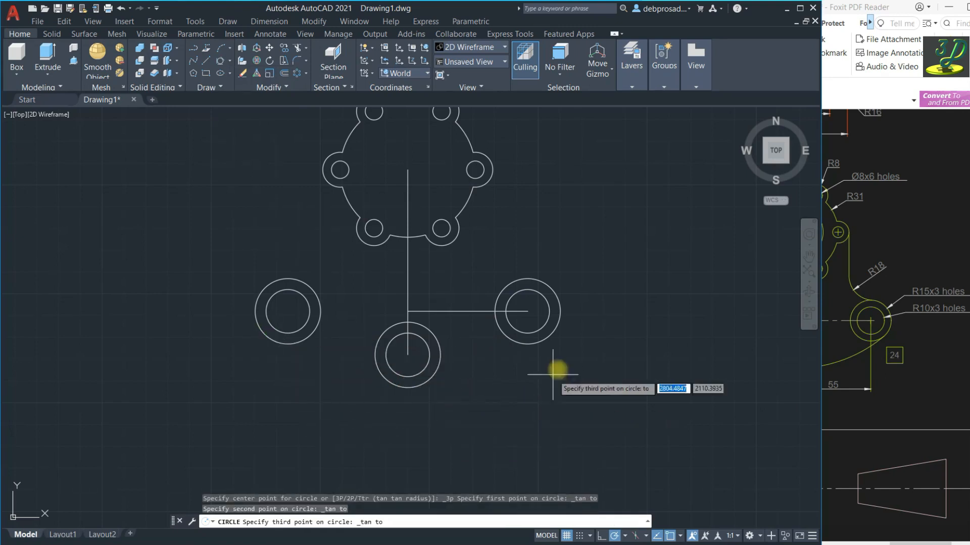
{"action": "left_click", "coordinate": [553, 334]}
{"action": "scroll", "coordinate": [498, 427], "scroll_direction": "down", "scroll_amount": 1}
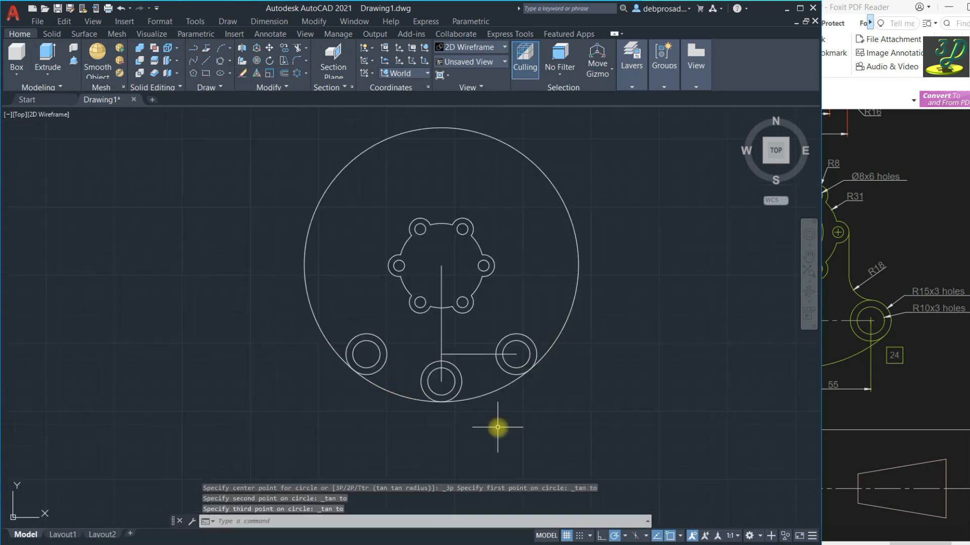
- Draw a vertical line down from the right quadrant of the flange's right-hand lug, ending just above the right boss
{"action": "scroll", "coordinate": [483, 368], "scroll_direction": "up", "scroll_amount": 1}
{"action": "scroll", "coordinate": [487, 401], "scroll_direction": "down", "scroll_amount": 1}
{"action": "scroll", "coordinate": [491, 358], "scroll_direction": "up", "scroll_amount": 1}
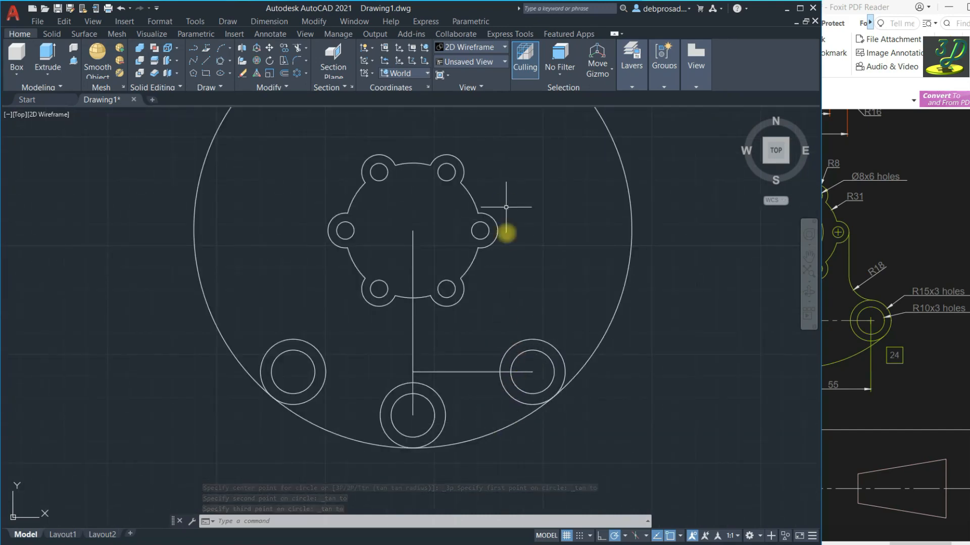
{"action": "left_click", "coordinate": [194, 47]}
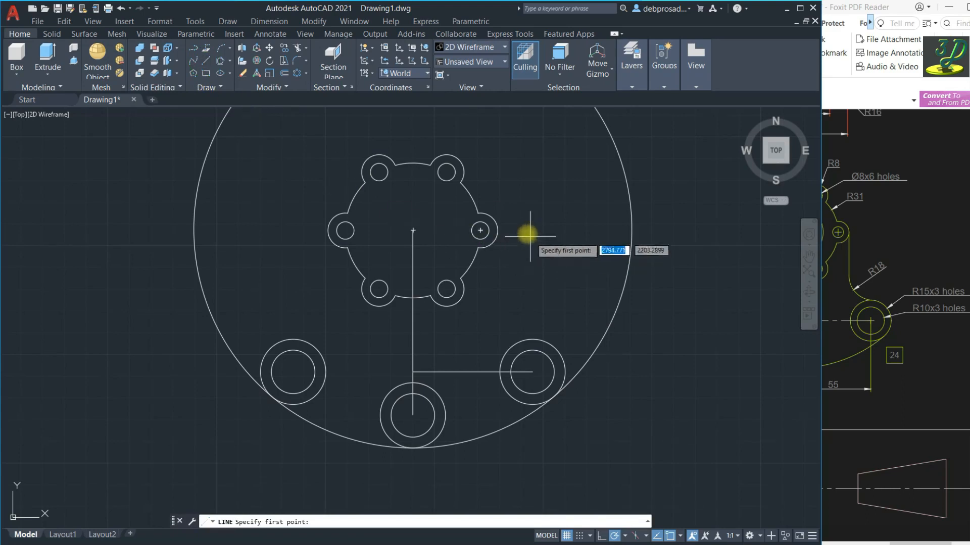
{"action": "left_click", "coordinate": [497, 230]}
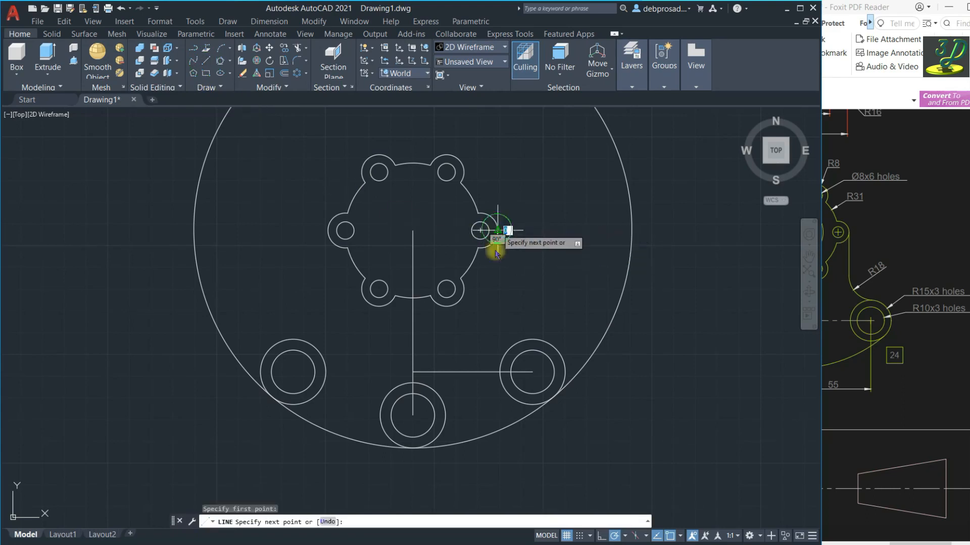
{"action": "left_click", "coordinate": [497, 345]}
{"action": "key", "text": "space"}
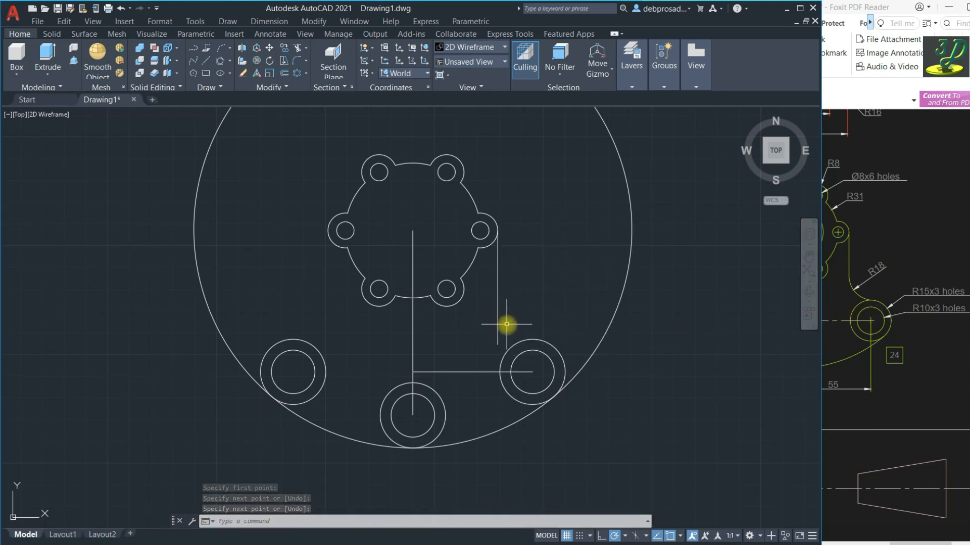
- Fillet the vertical line to the outer circle of the right boss with a radius of 18
{"action": "left_click", "coordinate": [297, 61]}
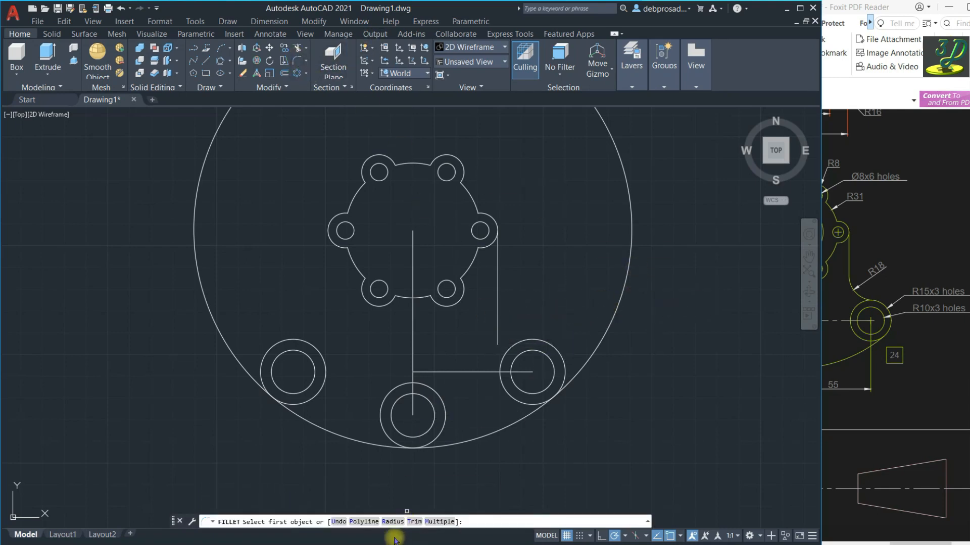
{"action": "left_click", "coordinate": [392, 522]}
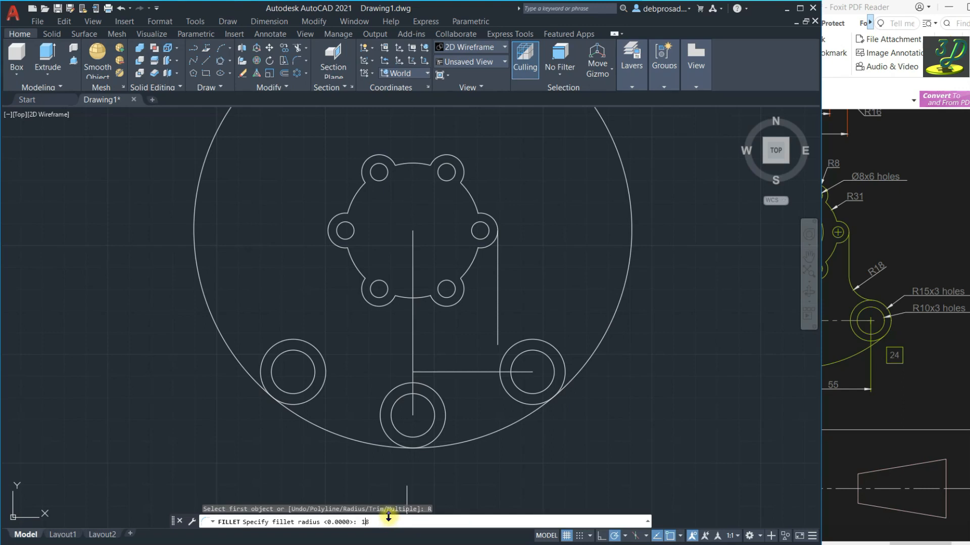
{"action": "type", "text": "18"}
{"action": "key", "text": "Return"}
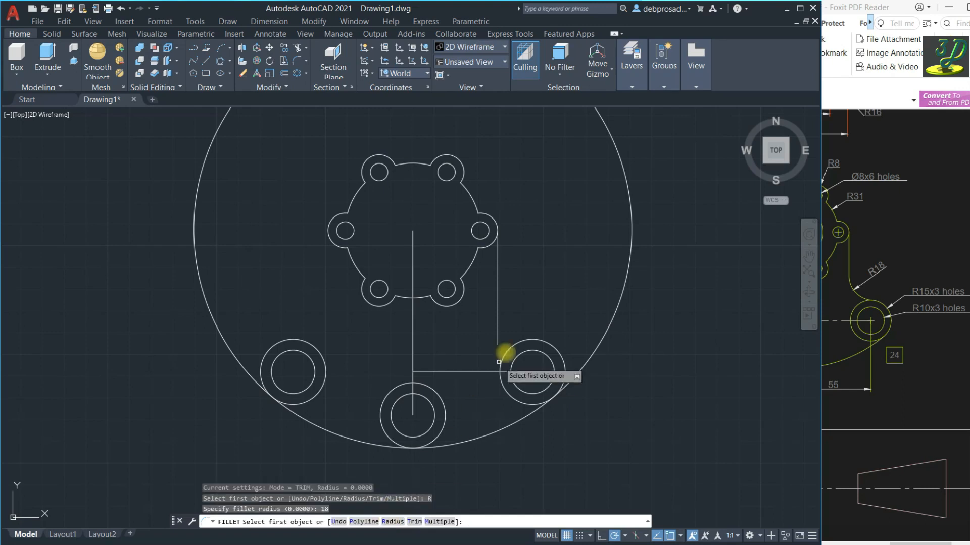
{"action": "left_click", "coordinate": [499, 329]}
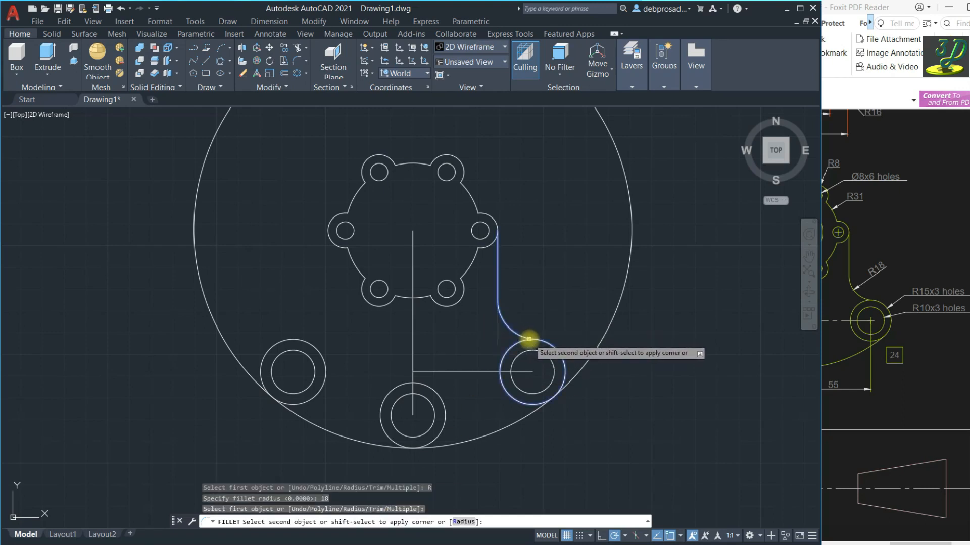
{"action": "left_click", "coordinate": [527, 403]}
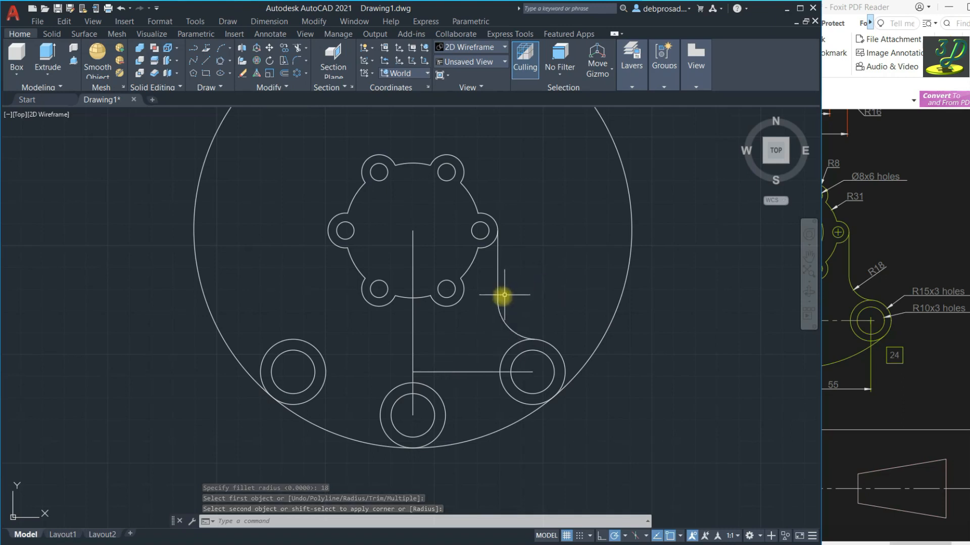
- Join the right-hand vertical line and its R18 fillet arc into a single polyline
{"action": "scroll", "coordinate": [507, 305], "scroll_direction": "down", "scroll_amount": 2}
{"action": "scroll", "coordinate": [422, 311], "scroll_direction": "up", "scroll_amount": 5}
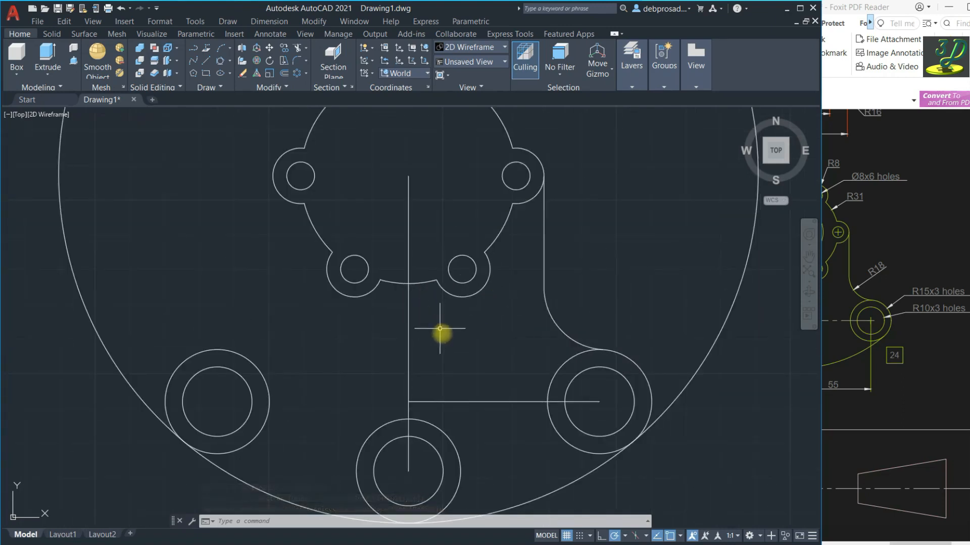
{"action": "scroll", "coordinate": [470, 302], "scroll_direction": "down", "scroll_amount": 2}
{"action": "left_click", "coordinate": [548, 317]}
{"action": "left_click", "coordinate": [502, 291]}
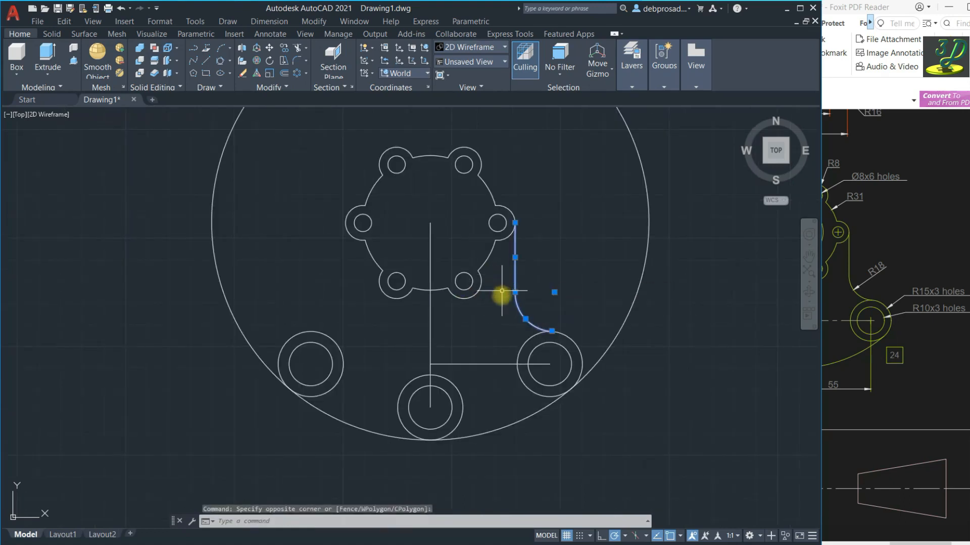
{"action": "type", "text": "j"}
{"action": "key", "text": "space"}
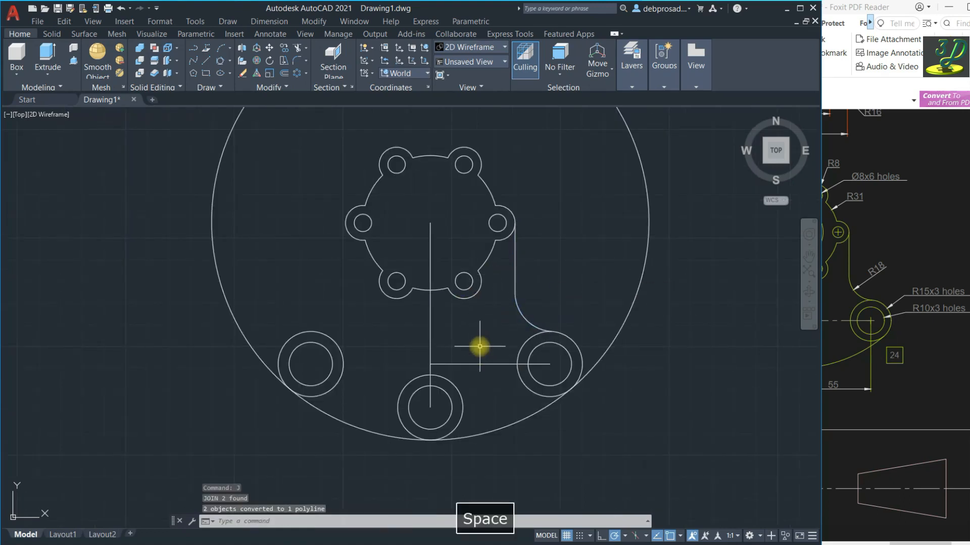
- Mirror the joined side polyline about the vertical centre line, keeping the source object
{"action": "left_click", "coordinate": [515, 283]}
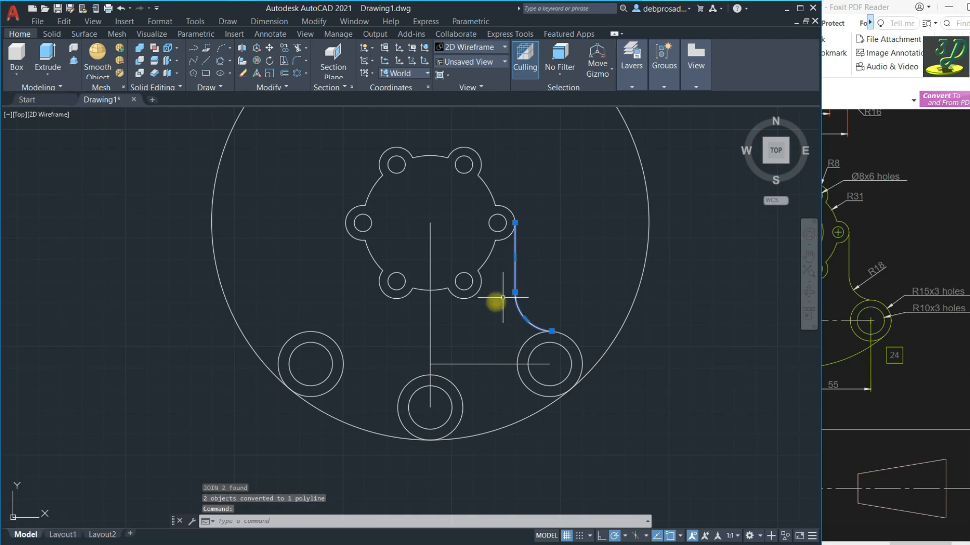
{"action": "left_click", "coordinate": [287, 88]}
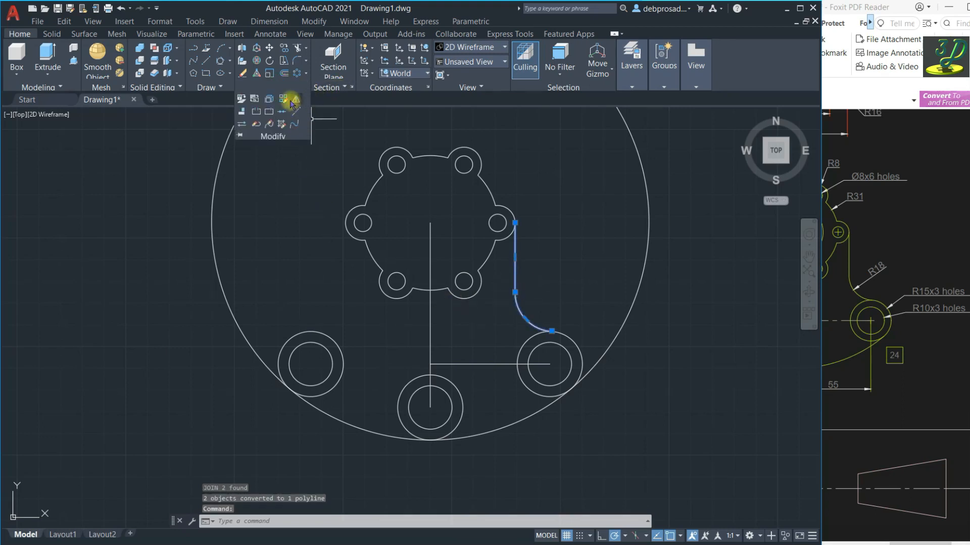
{"action": "left_click", "coordinate": [292, 105]}
{"action": "left_click", "coordinate": [430, 222]}
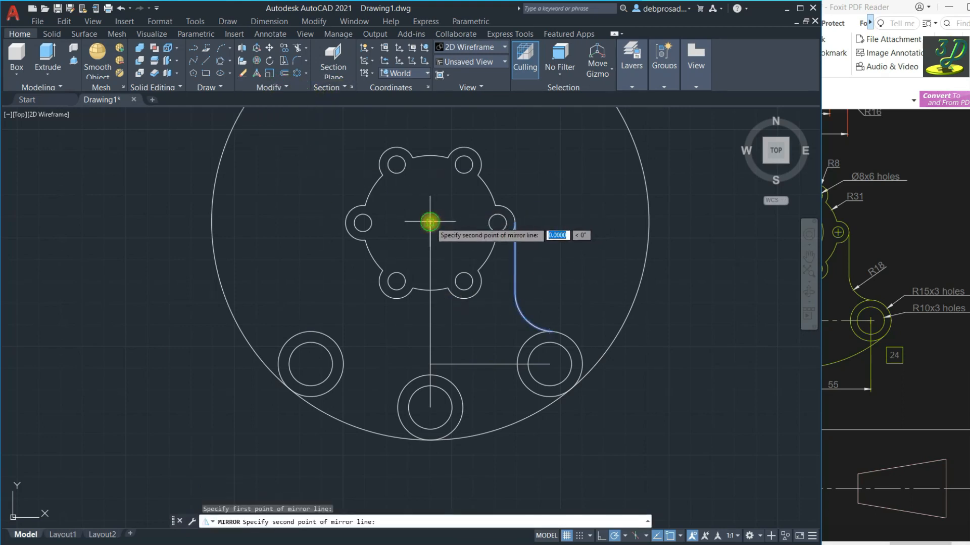
{"action": "left_click", "coordinate": [430, 183]}
{"action": "key", "text": "space"}
{"action": "scroll", "coordinate": [432, 303], "scroll_direction": "down", "scroll_amount": 2}
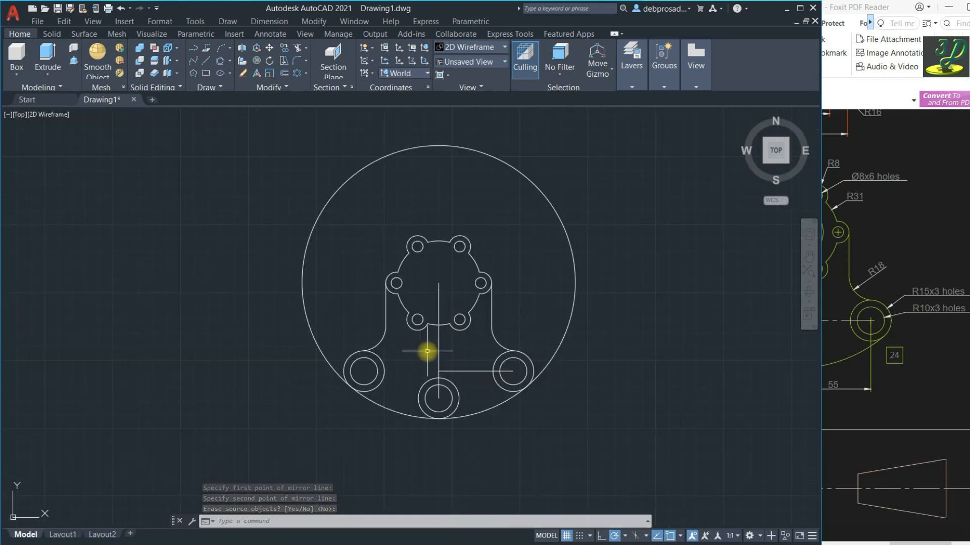
- Attach page 1 of the MSME 2D All-Model PDF as an underlay at 0,0,0 with scale 1 and rotation 0
{"action": "left_click", "coordinate": [905, 393]}
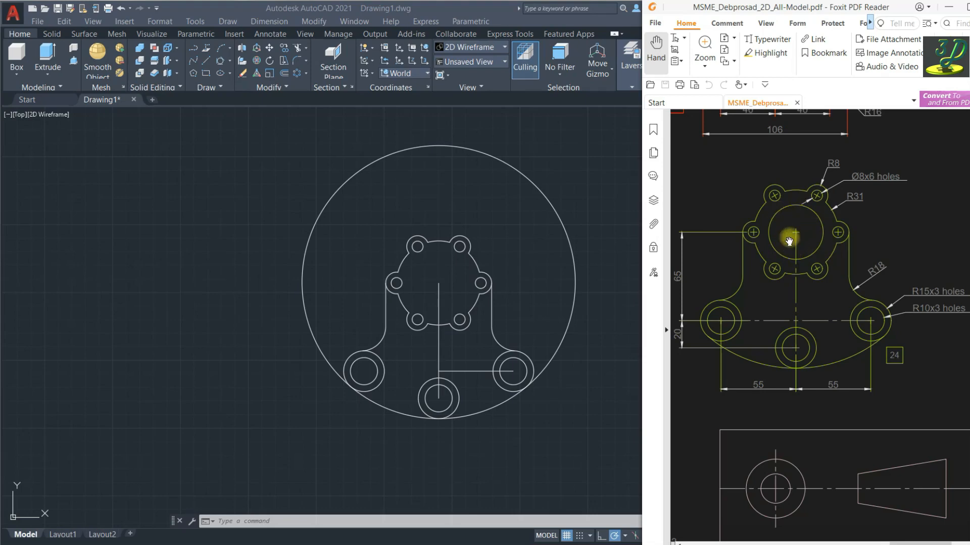
{"action": "left_click", "coordinate": [245, 392]}
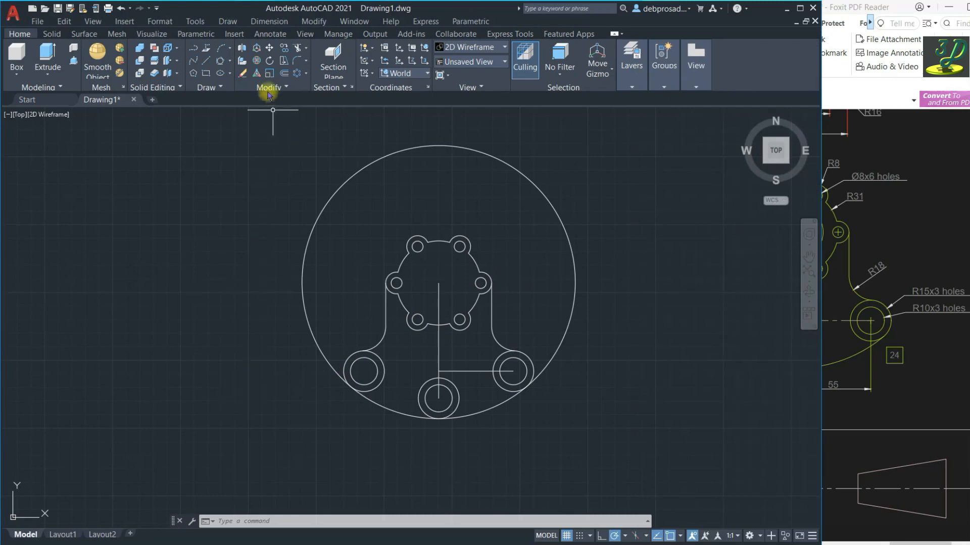
{"action": "left_click", "coordinate": [234, 34]}
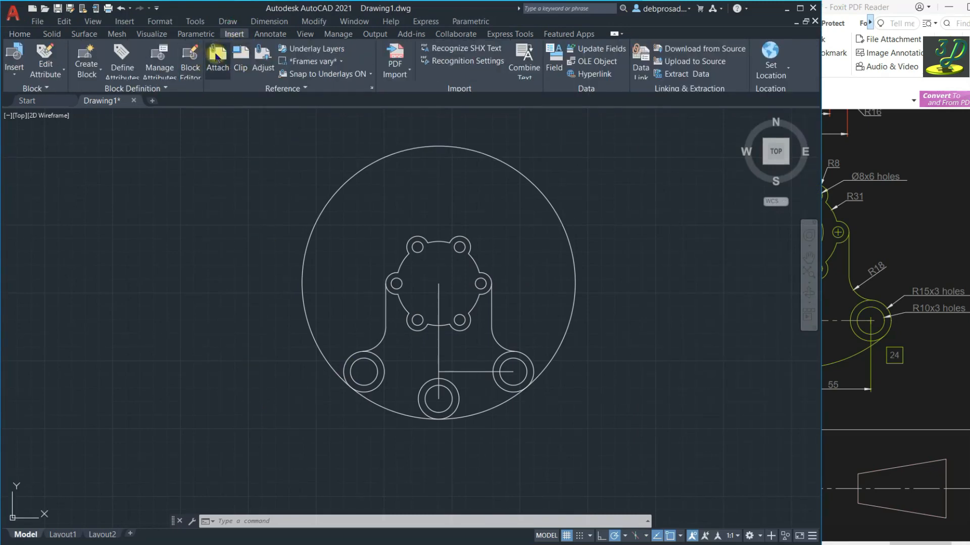
{"action": "left_click", "coordinate": [216, 56]}
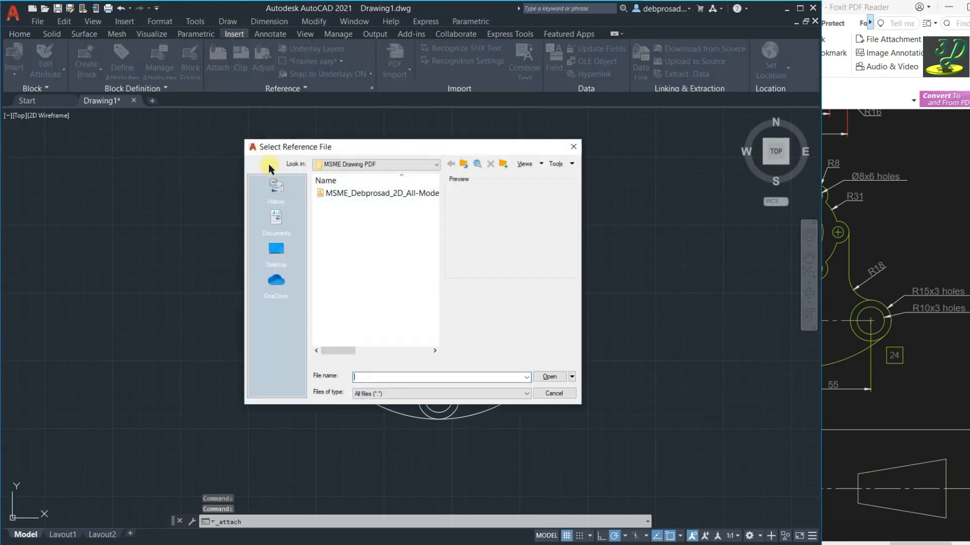
{"action": "left_click", "coordinate": [355, 195]}
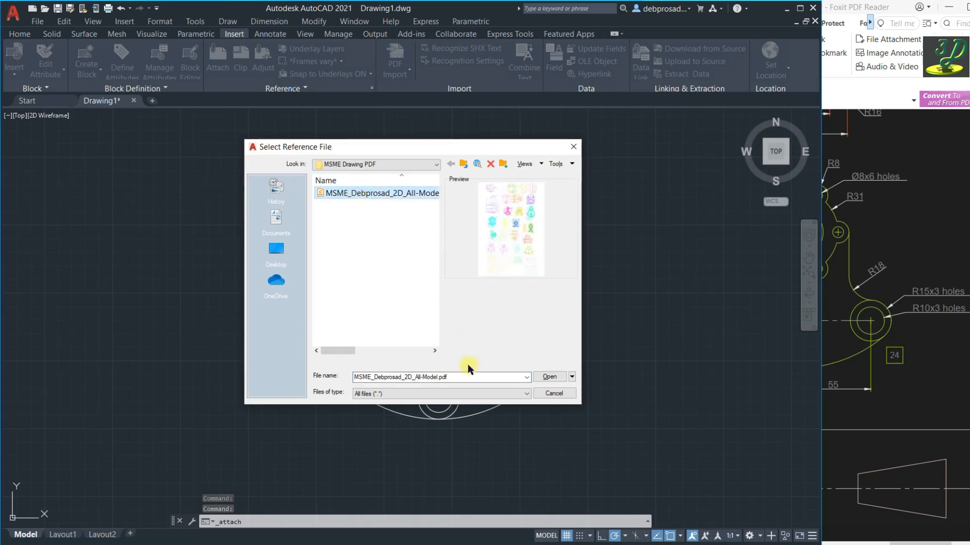
{"action": "left_click", "coordinate": [550, 378]}
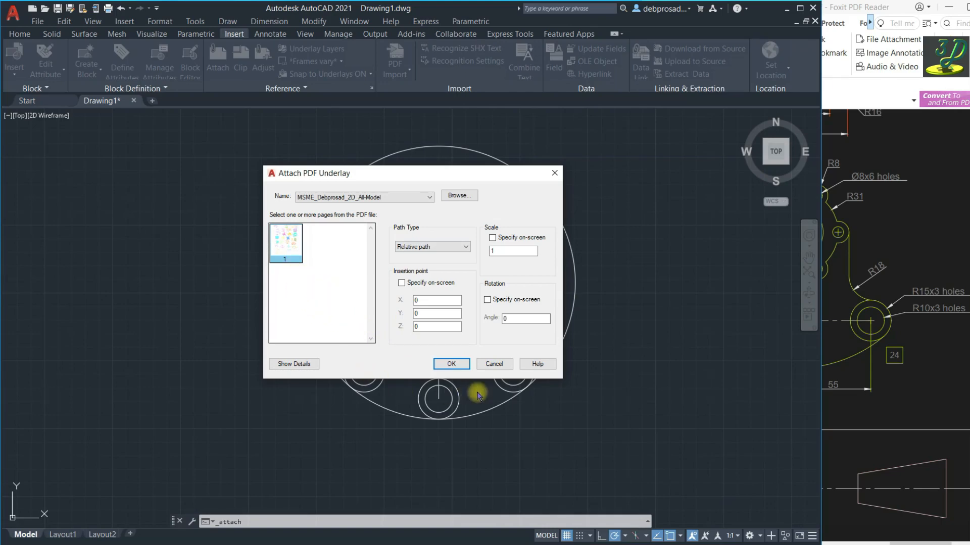
{"action": "left_click", "coordinate": [451, 364]}
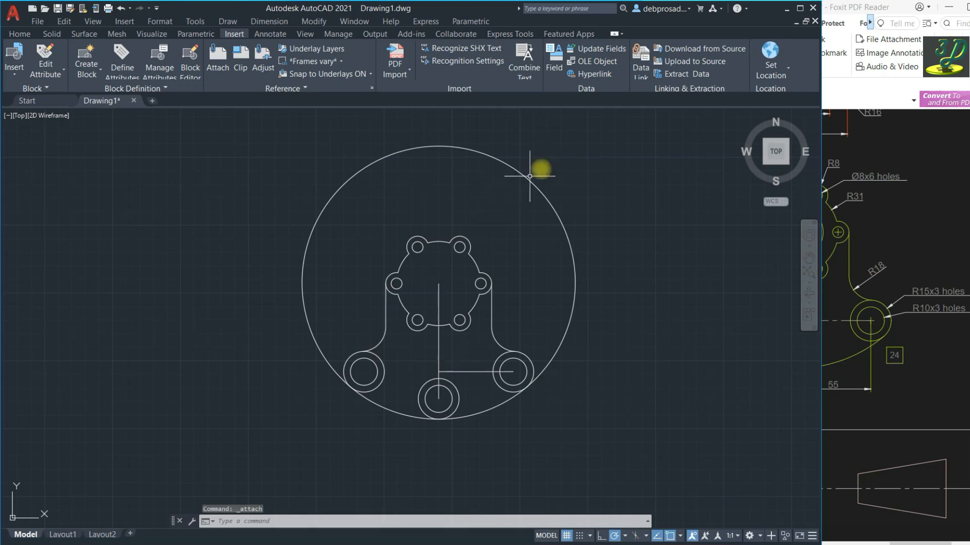
- Measure the radius of the large central circle of drawing 24 in the attached PDF underlay
{"action": "scroll", "coordinate": [554, 161], "scroll_direction": "down", "scroll_amount": 8}
{"action": "scroll", "coordinate": [516, 222], "scroll_direction": "down", "scroll_amount": 6}
{"action": "scroll", "coordinate": [357, 330], "scroll_direction": "up", "scroll_amount": 2}
{"action": "scroll", "coordinate": [413, 299], "scroll_direction": "up", "scroll_amount": 10}
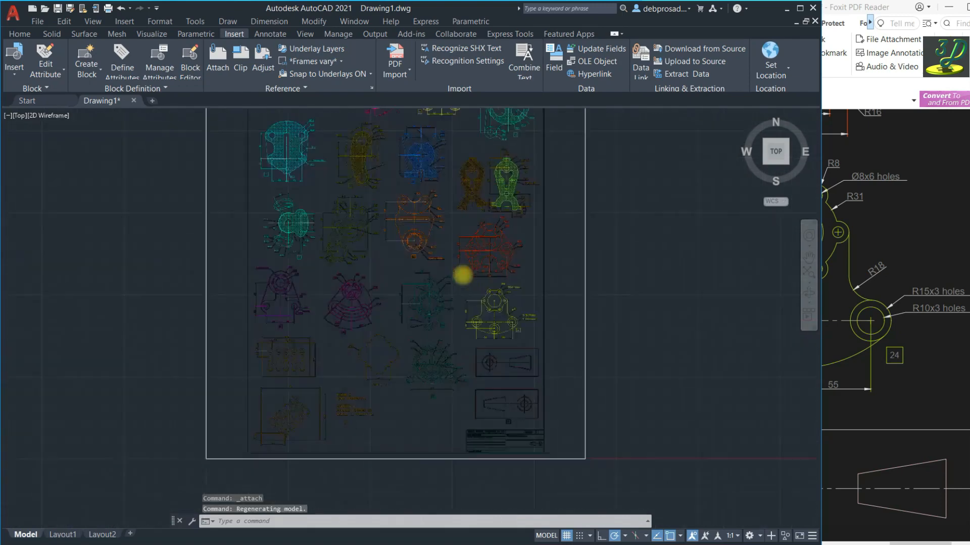
{"action": "scroll", "coordinate": [399, 222], "scroll_direction": "down", "scroll_amount": 2}
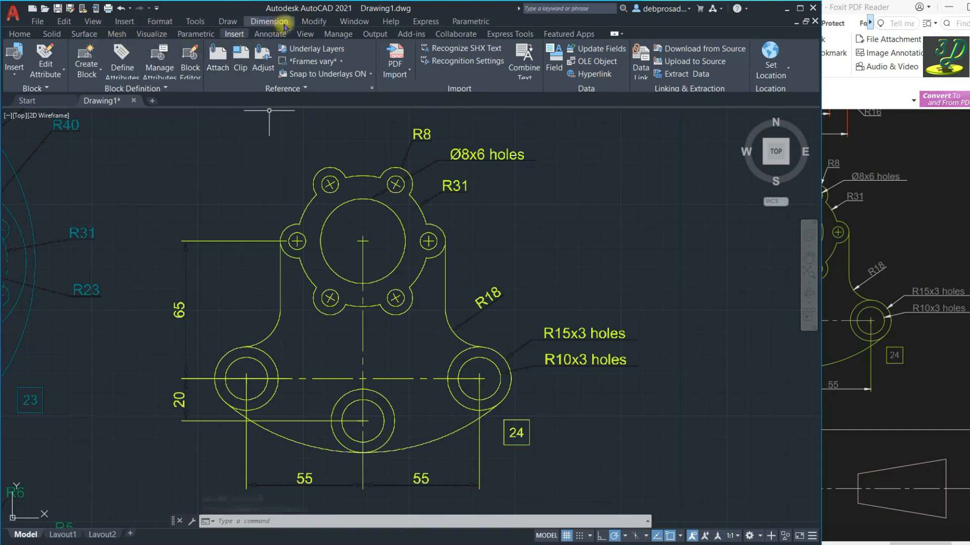
{"action": "left_click", "coordinate": [269, 22]}
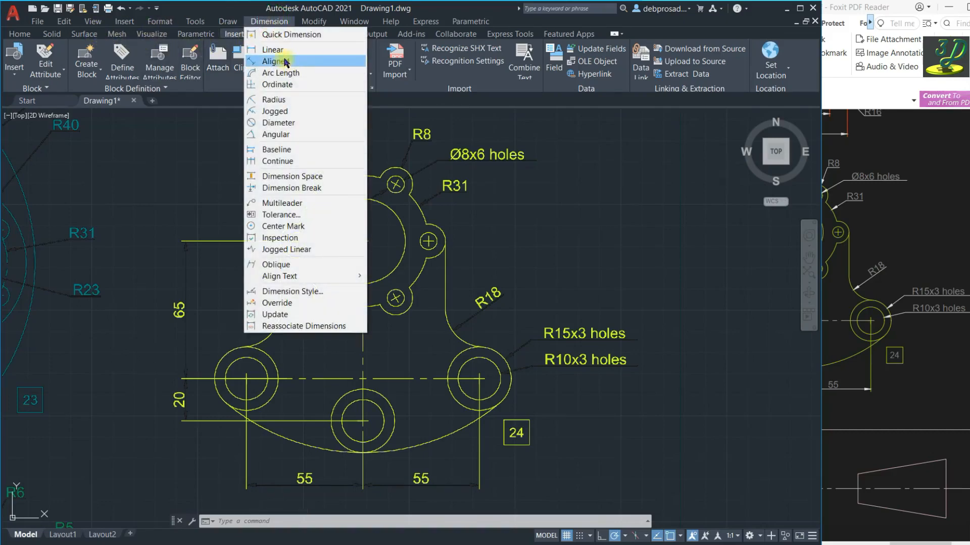
{"action": "left_click", "coordinate": [276, 100]}
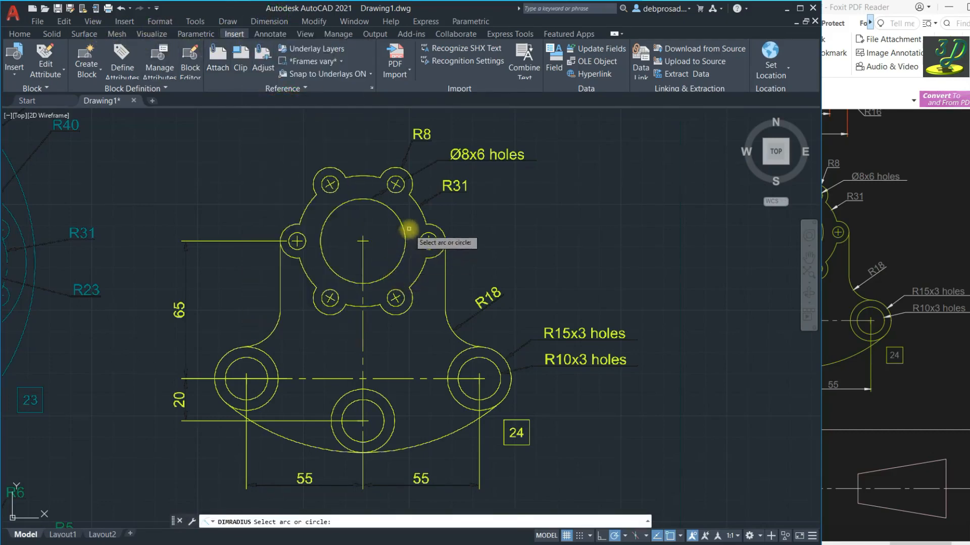
{"action": "left_click", "coordinate": [399, 221]}
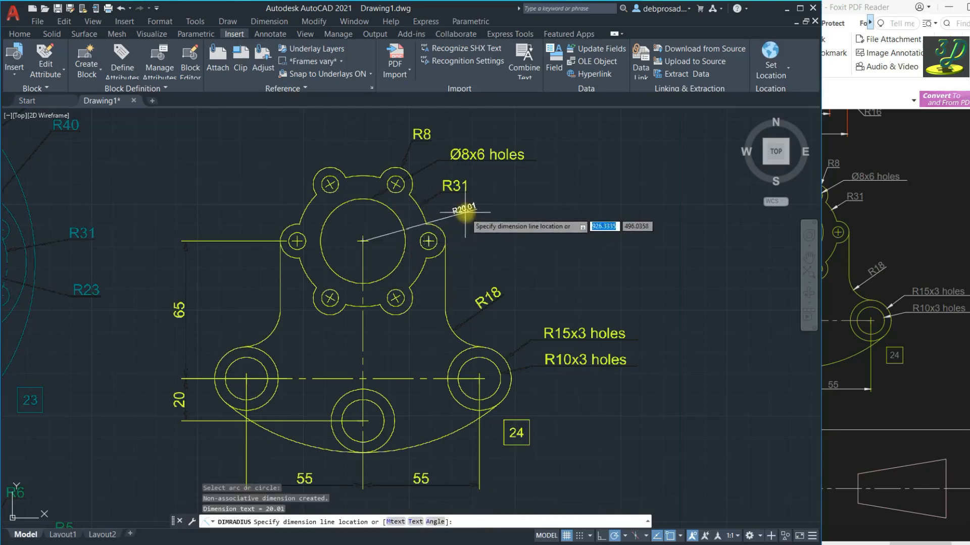
{"action": "scroll", "coordinate": [457, 215], "scroll_direction": "up", "scroll_amount": 2}
{"action": "scroll", "coordinate": [459, 217], "scroll_direction": "up", "scroll_amount": 2}
{"action": "scroll", "coordinate": [456, 229], "scroll_direction": "up", "scroll_amount": 1}
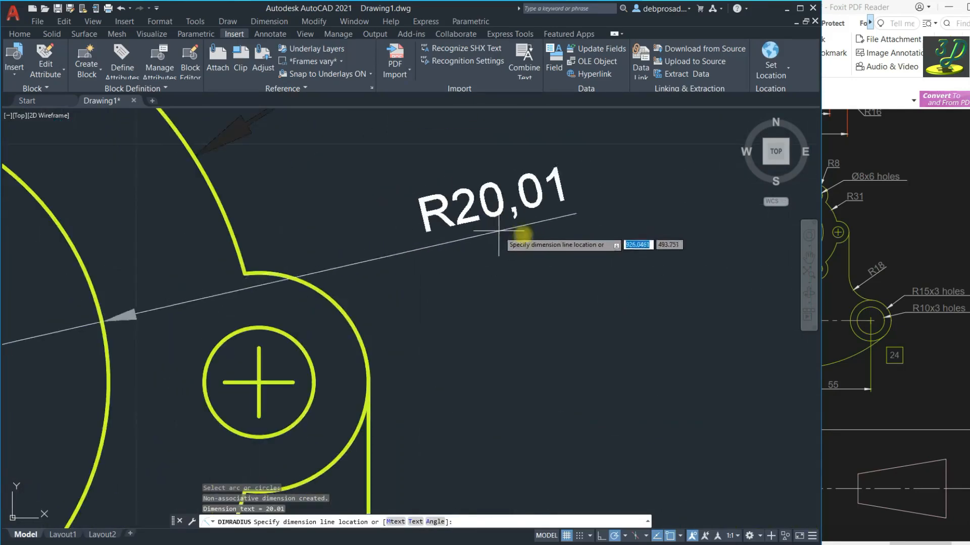
{"action": "scroll", "coordinate": [502, 227], "scroll_direction": "down", "scroll_amount": 2}
{"action": "scroll", "coordinate": [504, 224], "scroll_direction": "up", "scroll_amount": 2}
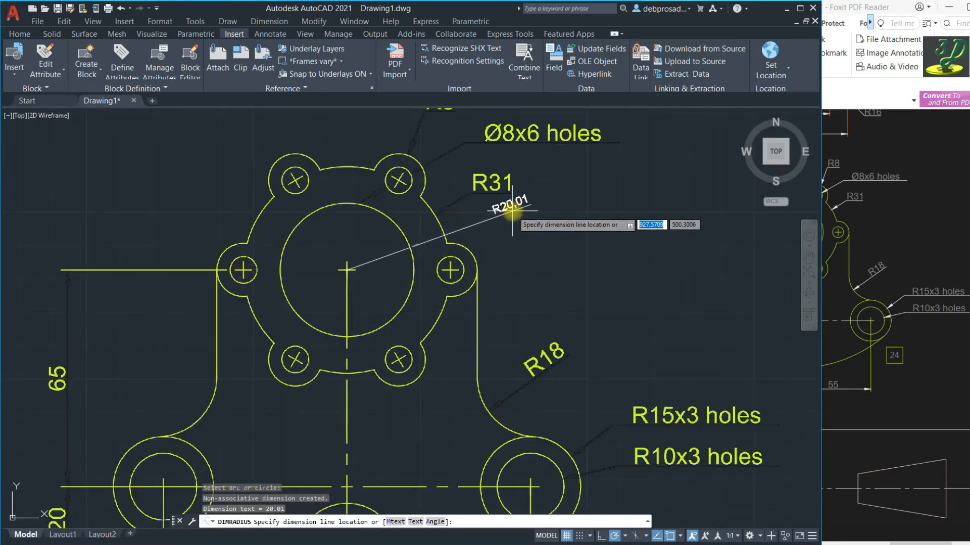
{"action": "key", "text": "Escape"}
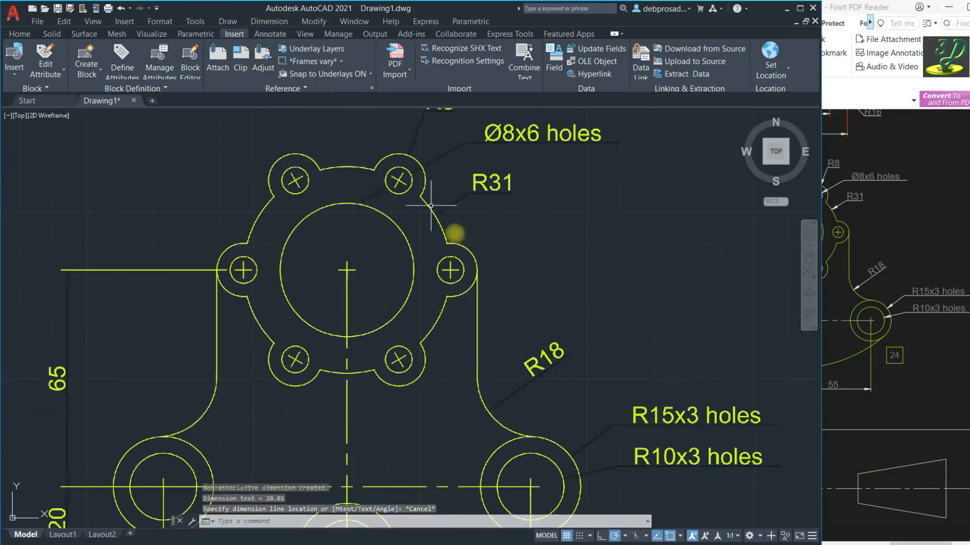
- Measure the radius of the right-hand R18 fillet arc of drawing 24 in the underlay
{"action": "key", "text": "space"}
{"action": "left_click", "coordinate": [504, 421]}
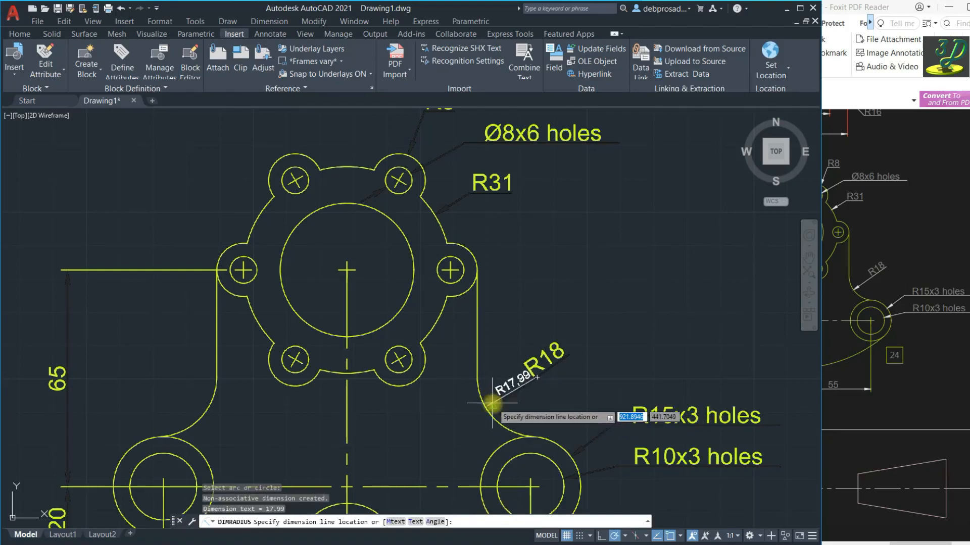
{"action": "scroll", "coordinate": [505, 392], "scroll_direction": "up", "scroll_amount": 2}
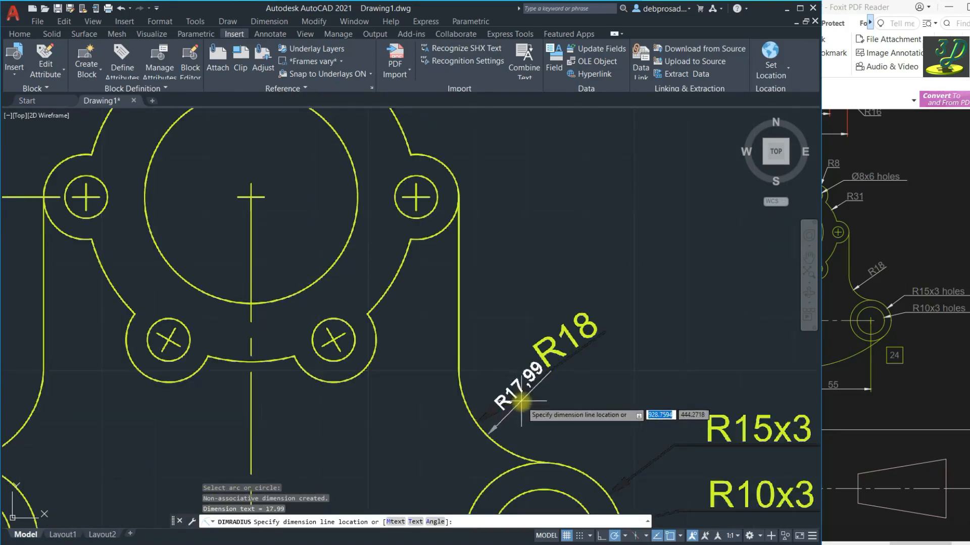
{"action": "key", "text": "Escape"}
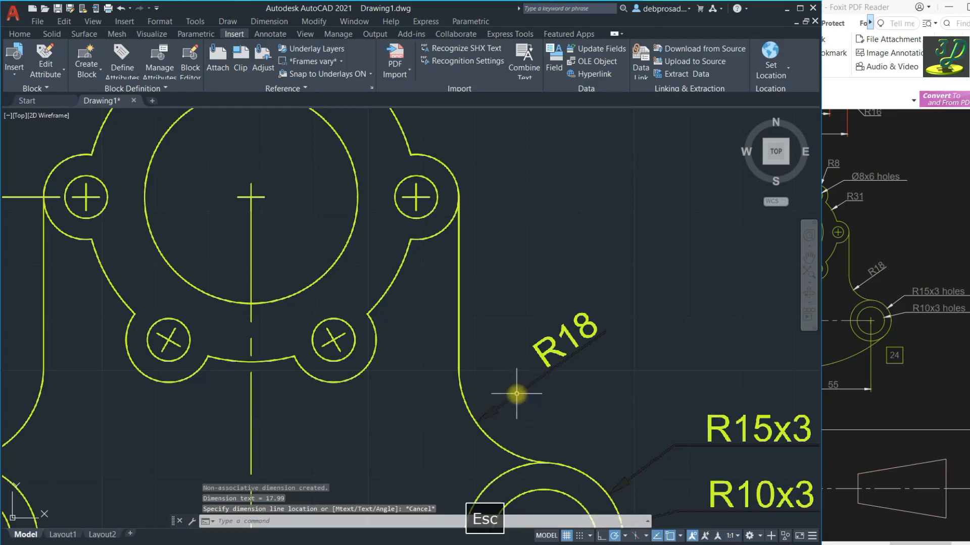
- Delete the attached PDF underlay from the drawing
{"action": "scroll", "coordinate": [494, 272], "scroll_direction": "down", "scroll_amount": 2}
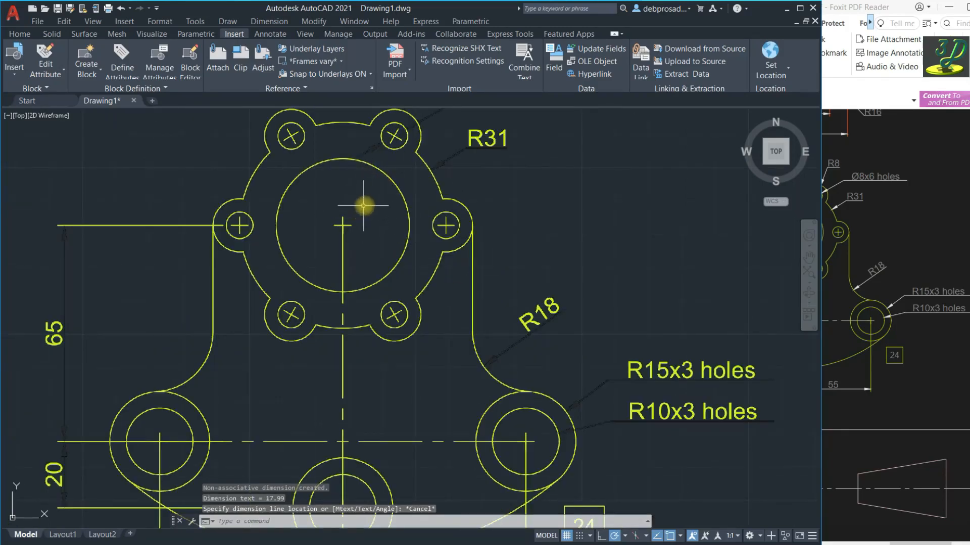
{"action": "scroll", "coordinate": [363, 206], "scroll_direction": "down", "scroll_amount": 6}
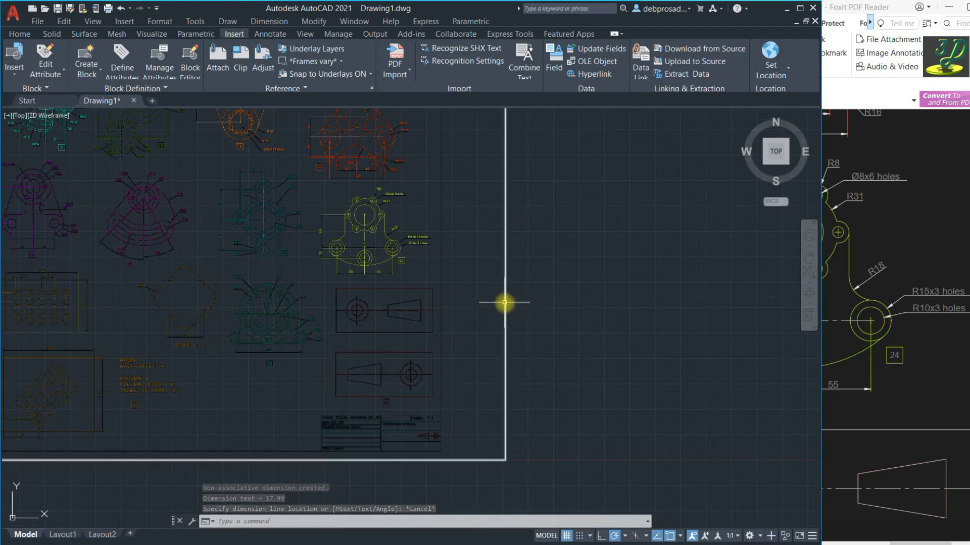
{"action": "left_click", "coordinate": [504, 302]}
{"action": "key", "text": "Delete"}
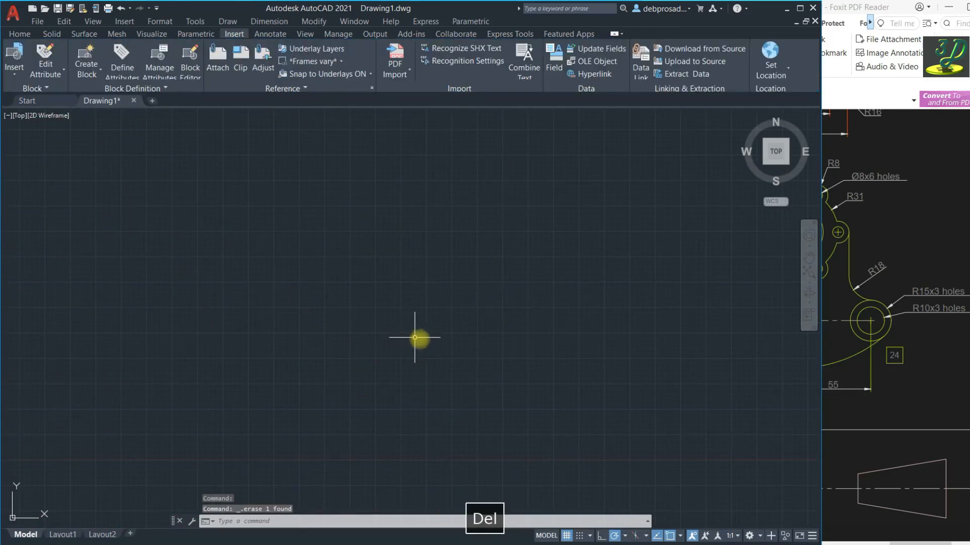
- Draw a circle of radius 20 at the centre of the six-hole flange
{"action": "scroll", "coordinate": [537, 299], "scroll_direction": "up", "scroll_amount": 6}
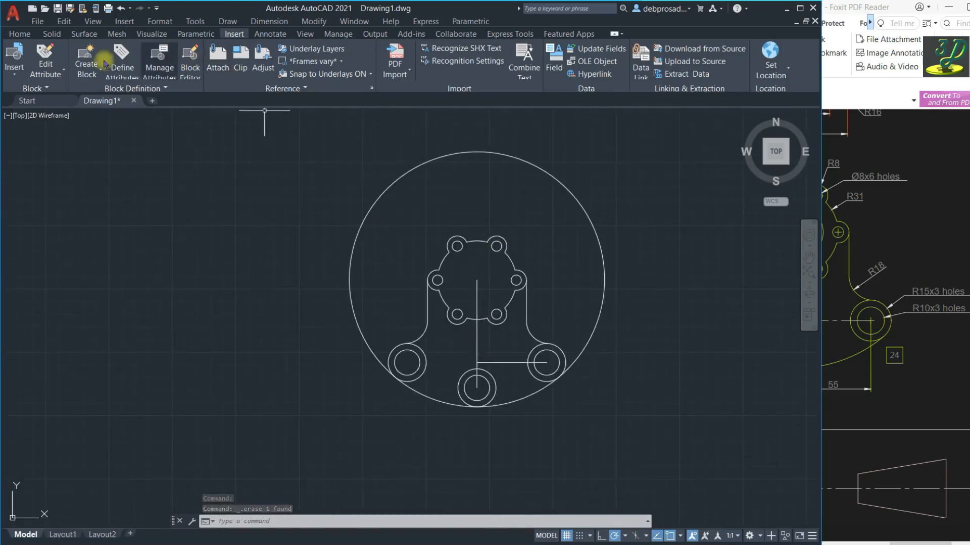
{"action": "left_click", "coordinate": [18, 34]}
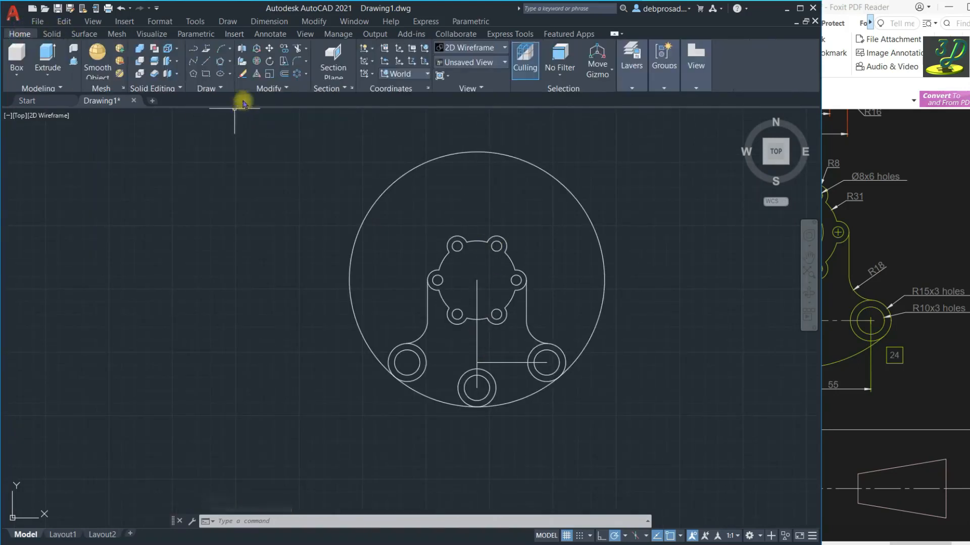
{"action": "left_click", "coordinate": [228, 65]}
{"action": "left_click", "coordinate": [227, 78]}
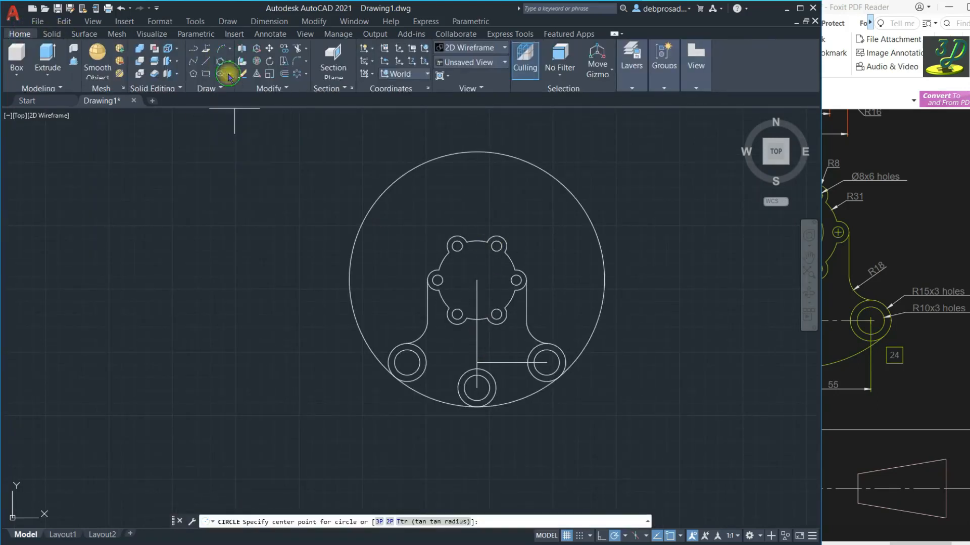
{"action": "left_click", "coordinate": [477, 280]}
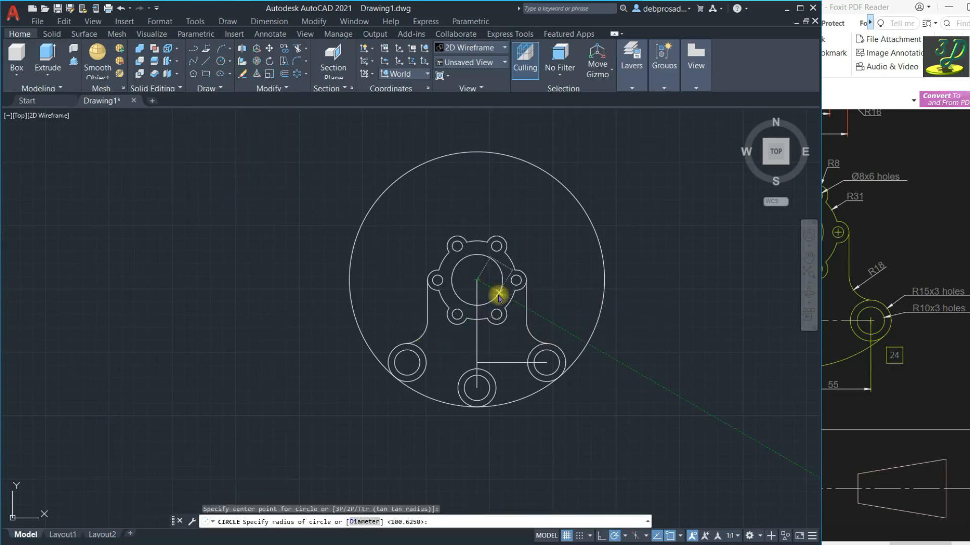
{"action": "type", "text": "20"}
{"action": "key", "text": "Return"}
{"action": "key", "text": "Escape"}
{"action": "key", "text": "Escape"}
{"action": "key", "text": "Escape"}
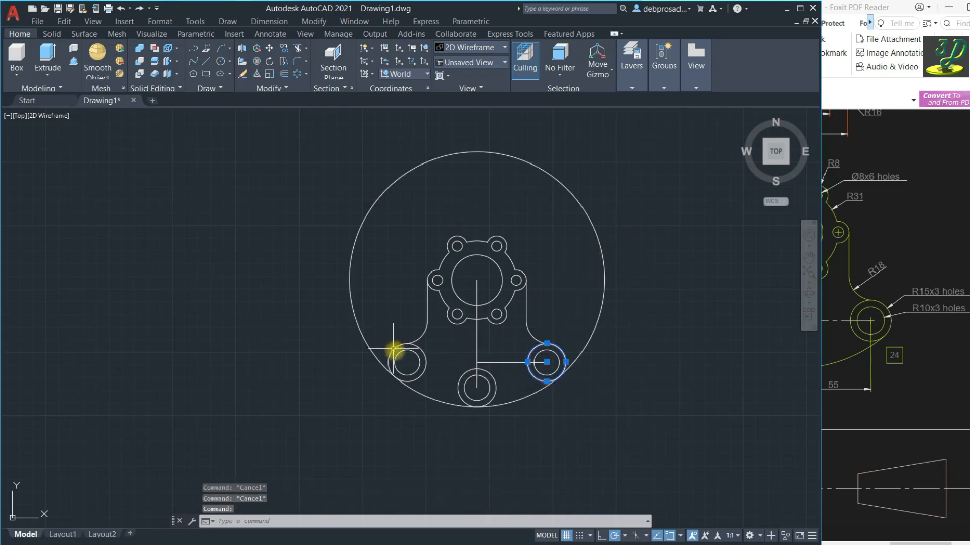
- Trim the upper part of the large enclosing circle, using the outer circles of the left and right bosses as cutting edges
{"action": "left_click", "coordinate": [296, 47]}
{"action": "left_click", "coordinate": [366, 215]}
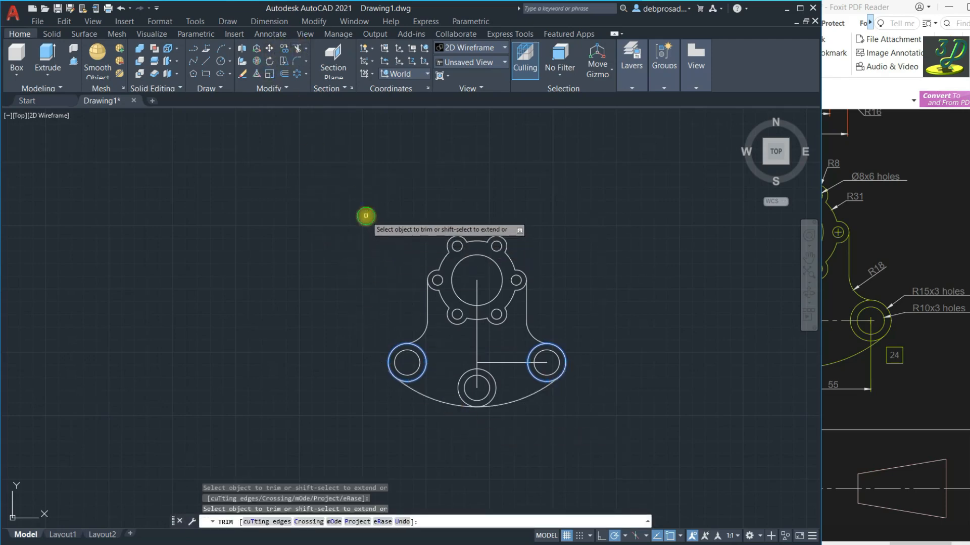
{"action": "left_click", "coordinate": [538, 363]}
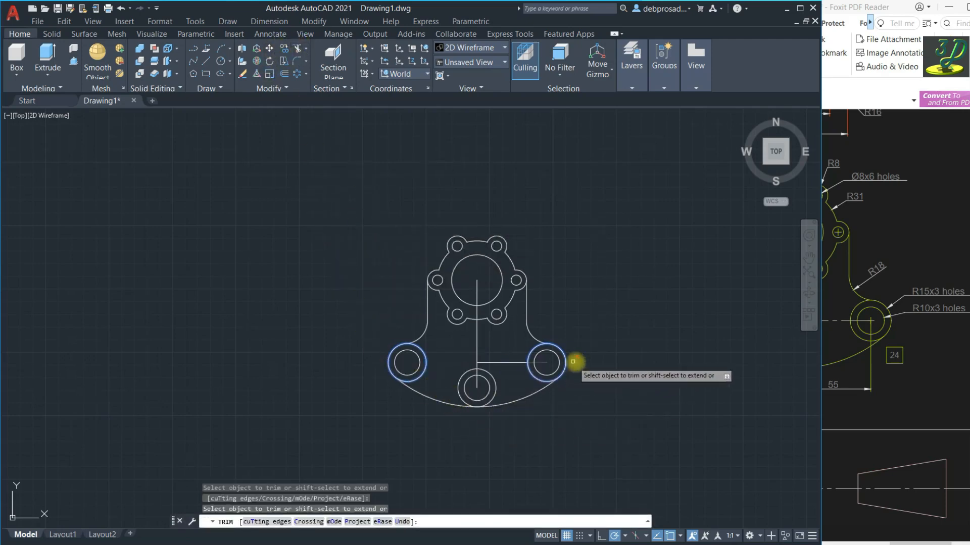
{"action": "key", "text": "Escape"}
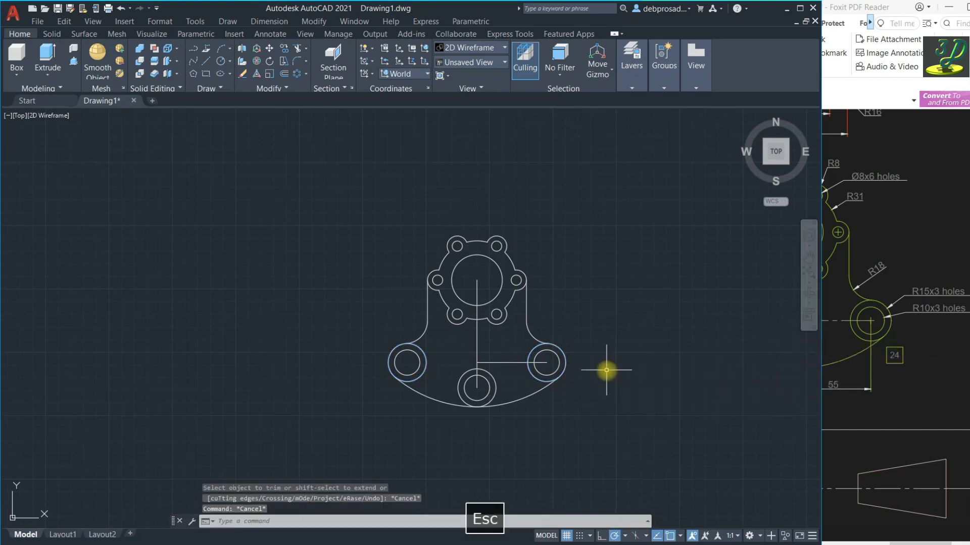
{"action": "key", "text": "Escape"}
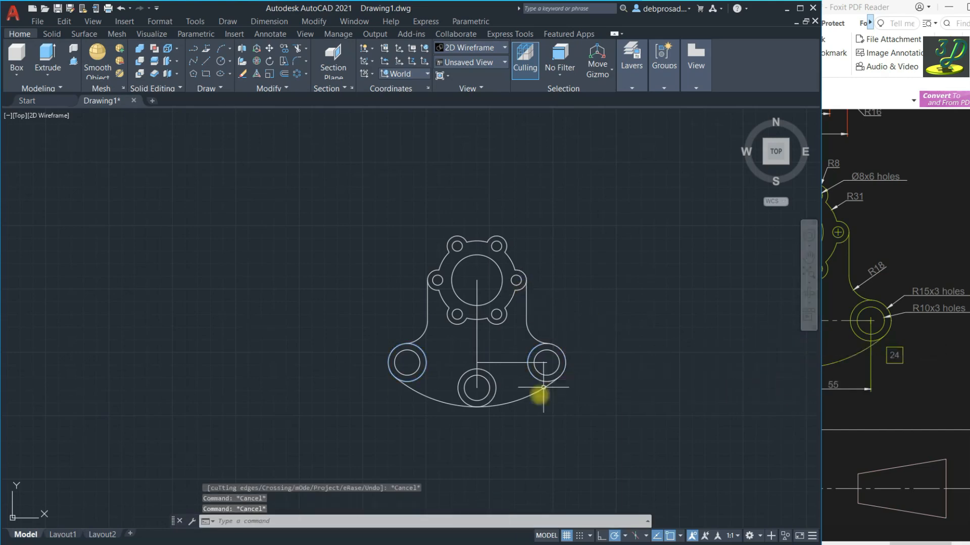
- Check drawing 24 in the PDF, and add centre marks to the flange's lower-right, right, upper-right and upper-left holes
{"action": "left_click", "coordinate": [867, 271]}
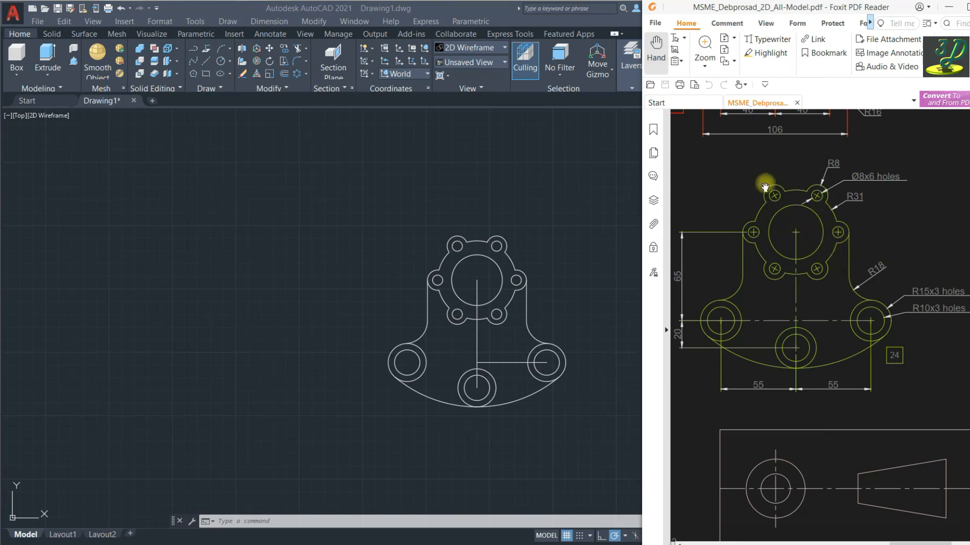
{"action": "left_click", "coordinate": [571, 250]}
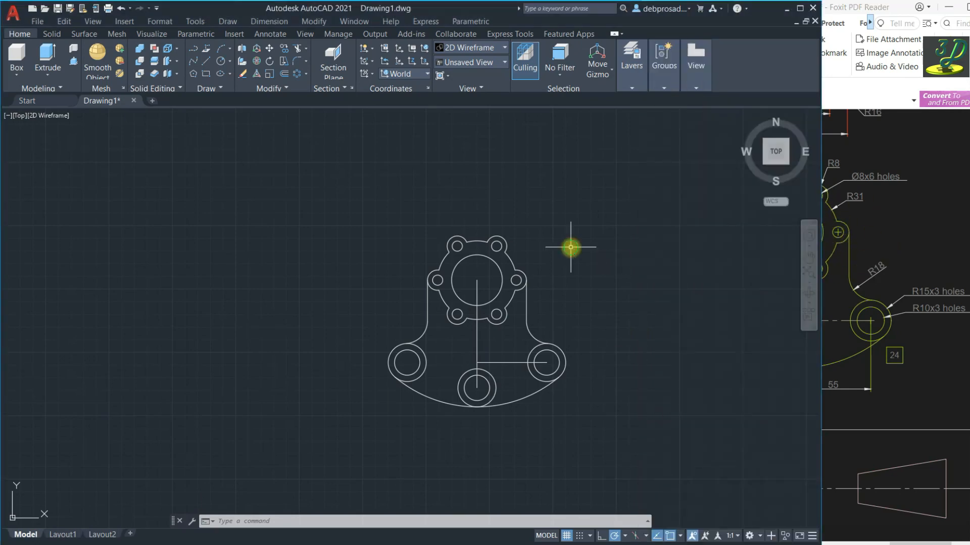
{"action": "left_click", "coordinate": [270, 22]}
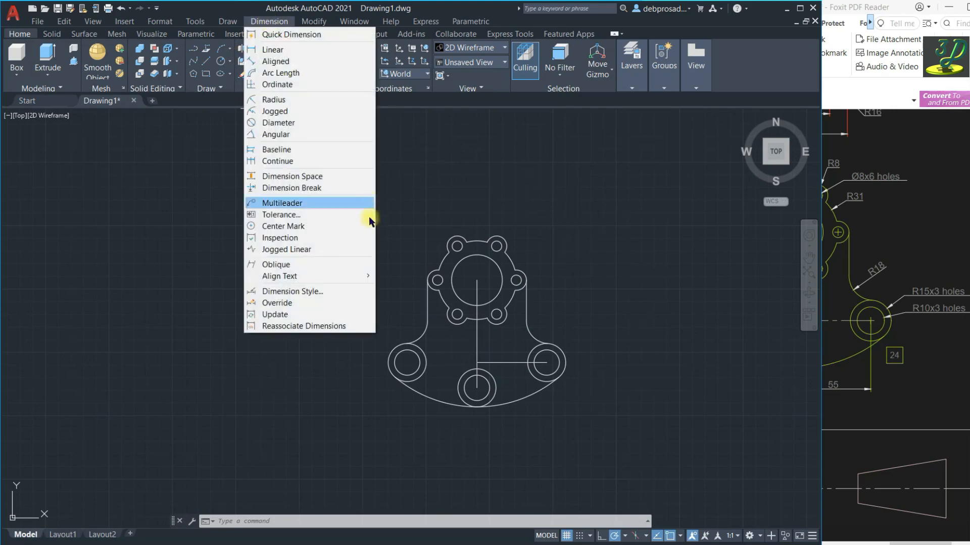
{"action": "left_click", "coordinate": [296, 226]}
{"action": "scroll", "coordinate": [493, 309], "scroll_direction": "up", "scroll_amount": 2}
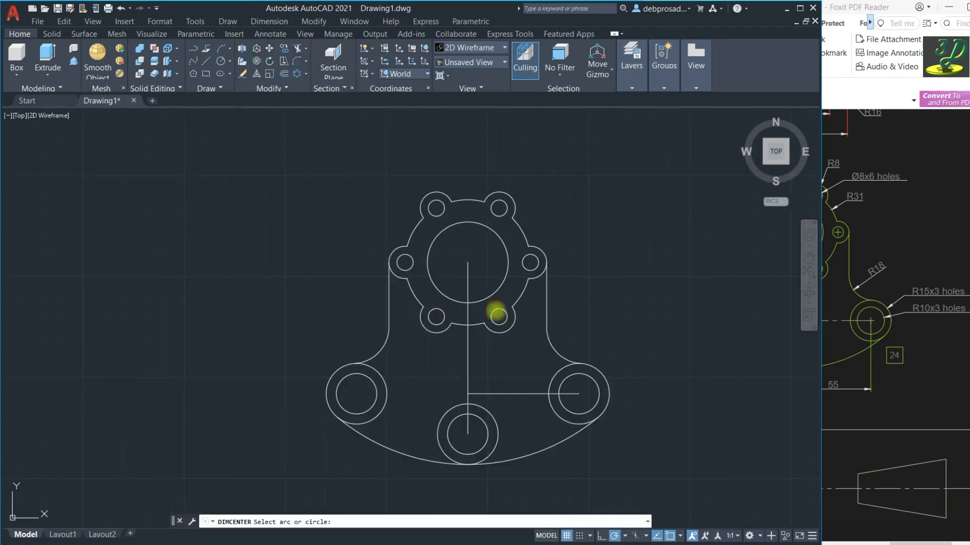
{"action": "left_click", "coordinate": [497, 313]}
{"action": "key", "text": "space"}
{"action": "left_click", "coordinate": [523, 261]}
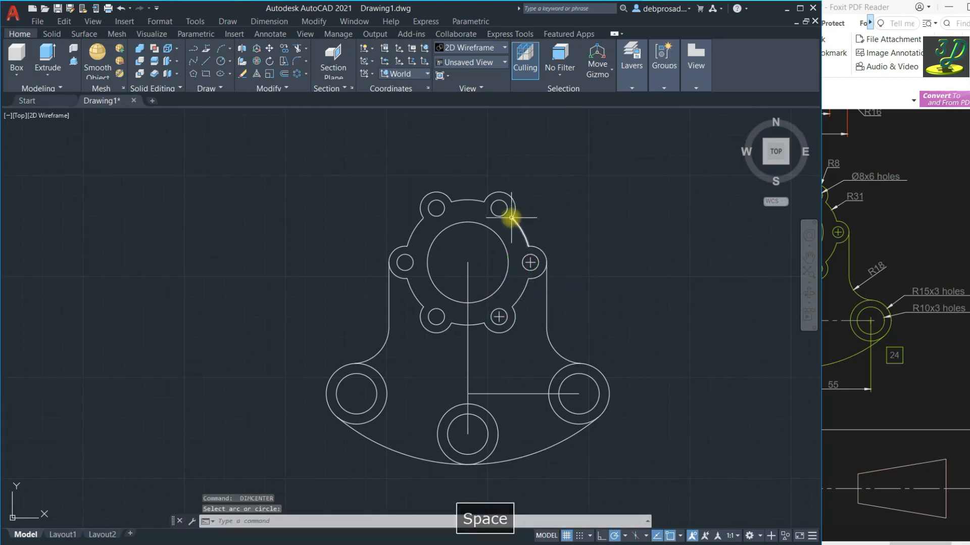
{"action": "left_click", "coordinate": [499, 209]}
{"action": "key", "text": "space"}
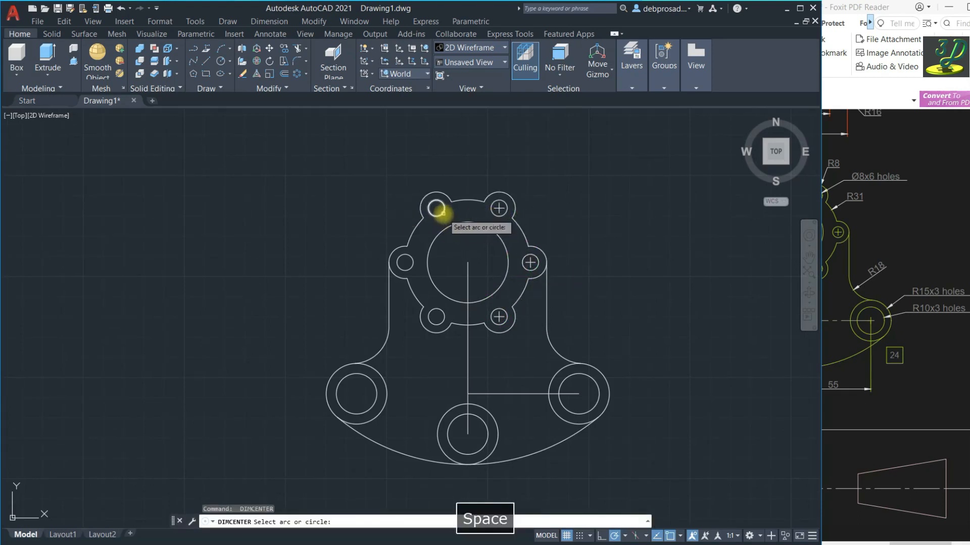
{"action": "left_click", "coordinate": [436, 208]}
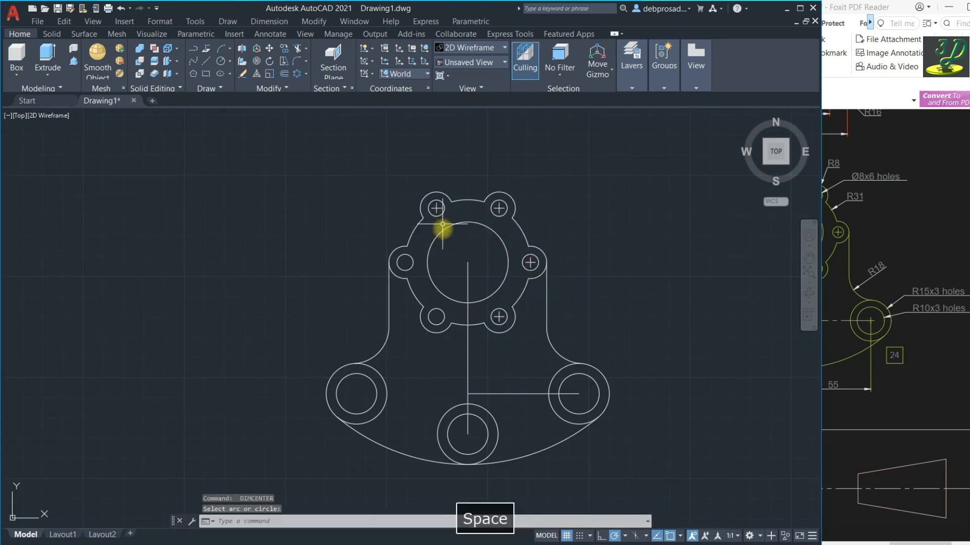
- Add centre marks to the flange's left and lower-left holes
{"action": "left_click", "coordinate": [411, 258]}
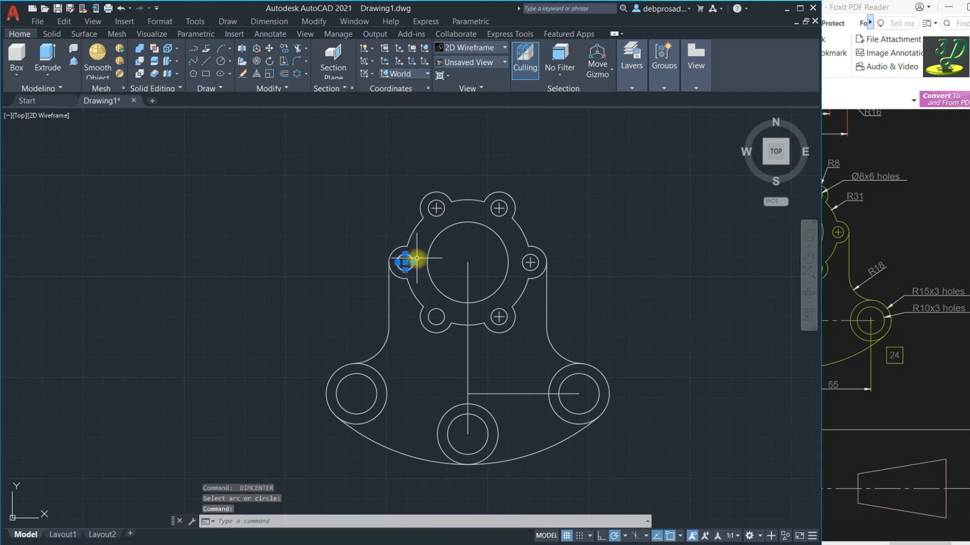
{"action": "key", "text": "Escape"}
{"action": "key", "text": "space"}
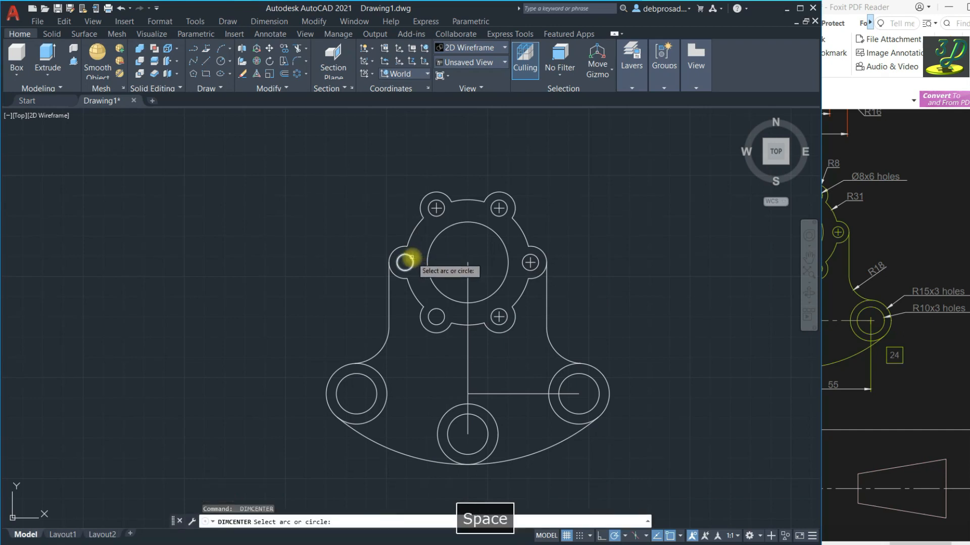
{"action": "left_click", "coordinate": [434, 310]}
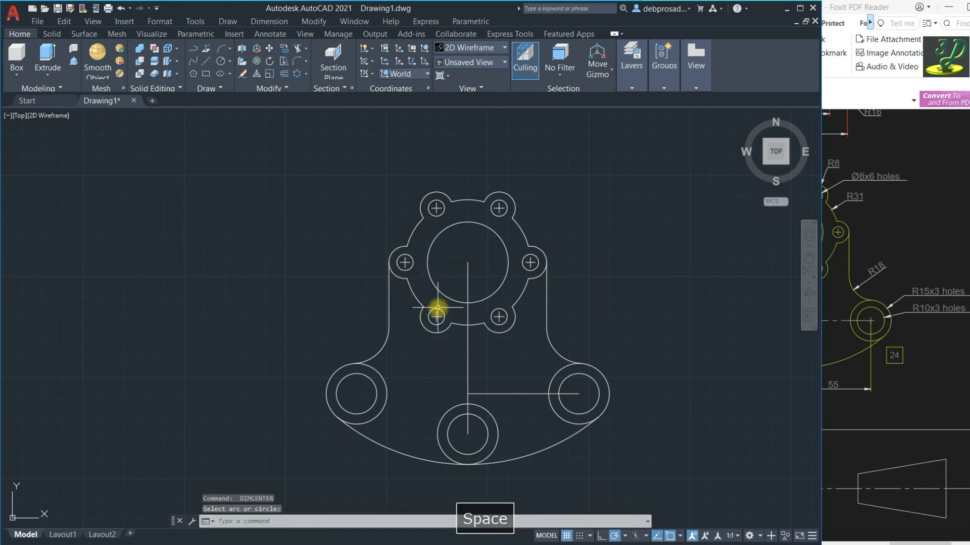
{"action": "key", "text": "space"}
{"action": "key", "text": "Escape"}
{"action": "key", "text": "Escape"}
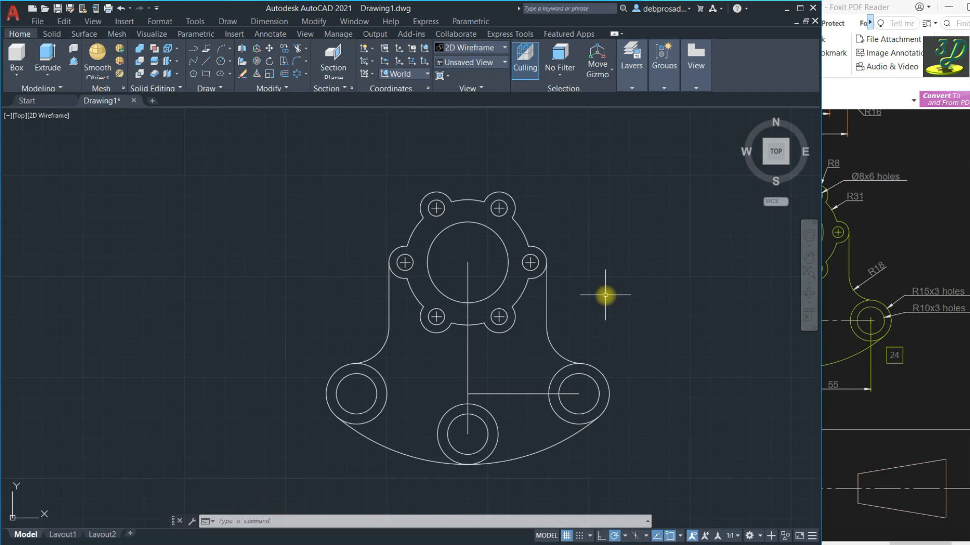
- Add vertical linear dimensions from the bottom boss centre to the left boss centre, and from there to the flange centre
{"action": "left_click", "coordinate": [269, 21]}
{"action": "left_click", "coordinate": [281, 48]}
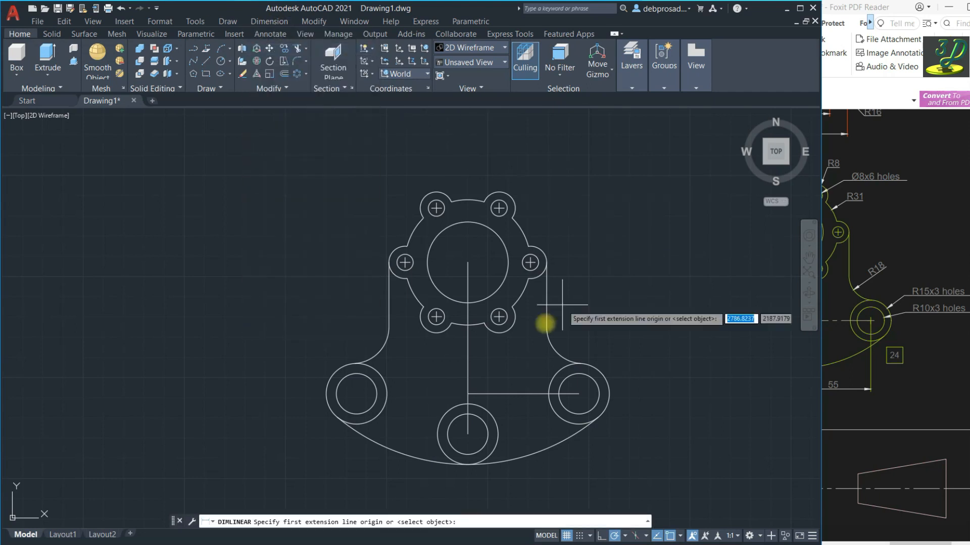
{"action": "left_click", "coordinate": [468, 434]}
{"action": "left_click", "coordinate": [356, 394]}
{"action": "left_click", "coordinate": [297, 423]}
{"action": "key", "text": "space"}
{"action": "left_click", "coordinate": [356, 393]}
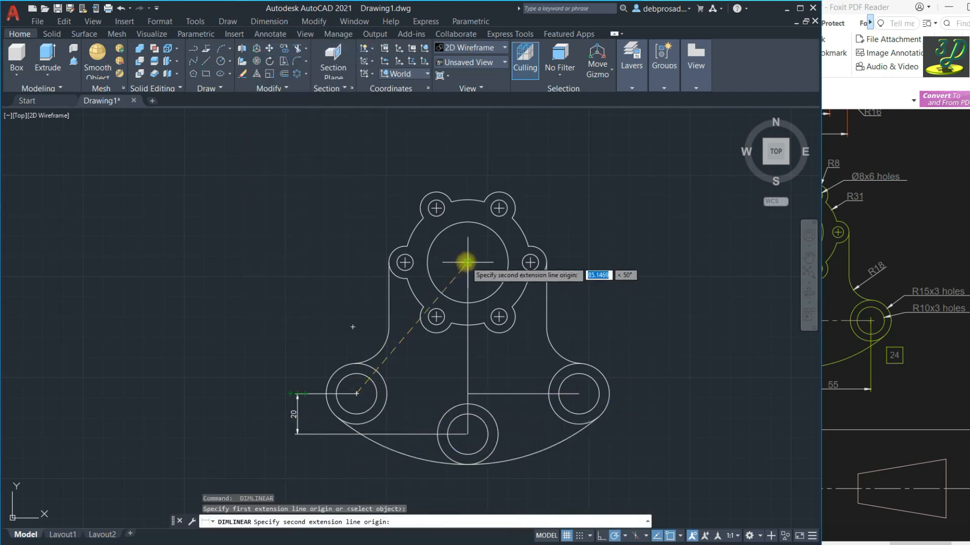
{"action": "left_click", "coordinate": [467, 262]}
{"action": "left_click", "coordinate": [296, 284]}
- Add horizontal linear dimensions below the plate from the bottom boss centre to the left and right boss centres
{"action": "key", "text": "space"}
{"action": "left_click", "coordinate": [468, 435]}
{"action": "left_click", "coordinate": [356, 394]}
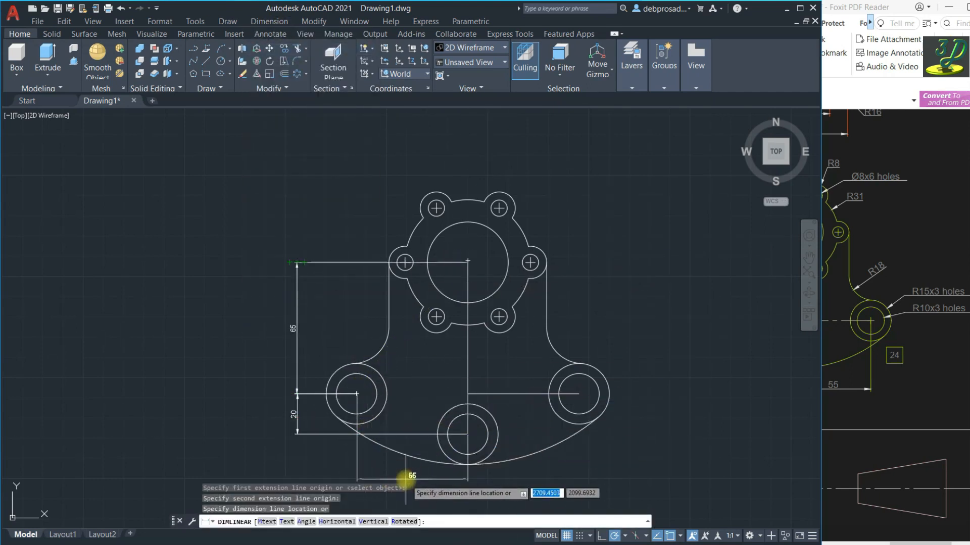
{"action": "left_click", "coordinate": [404, 476]}
{"action": "key", "text": "space"}
{"action": "left_click", "coordinate": [467, 434]}
{"action": "left_click", "coordinate": [579, 394]}
{"action": "left_click", "coordinate": [525, 476]}
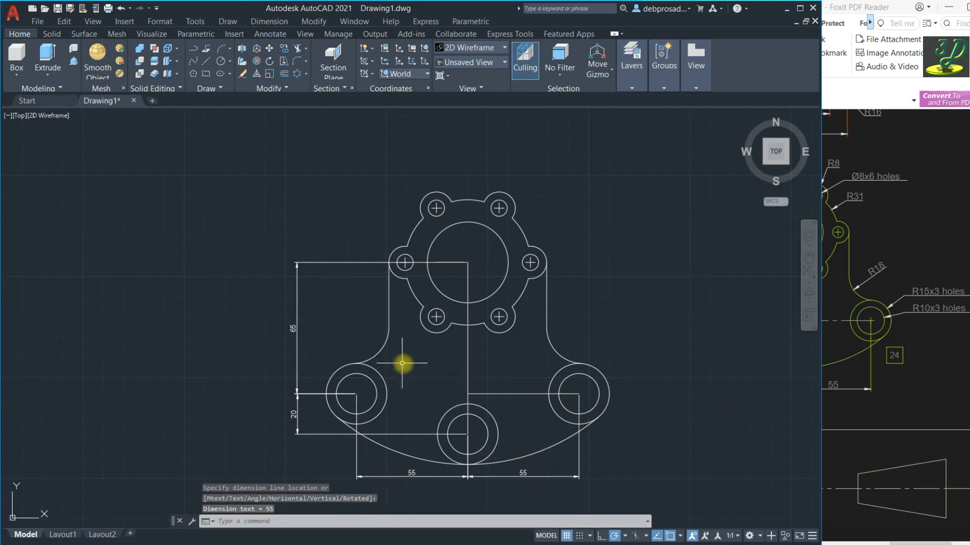
- Add radius dimensions to the flange's upper-right outer lobe and to the small hole inside it
{"action": "left_click", "coordinate": [269, 21]}
{"action": "left_click", "coordinate": [290, 96]}
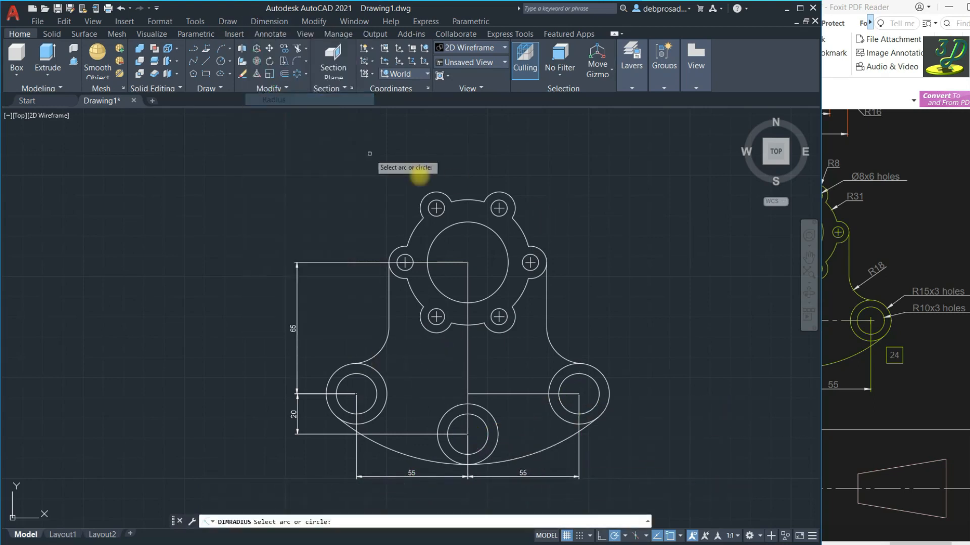
{"action": "left_click", "coordinate": [504, 196]}
{"action": "scroll", "coordinate": [530, 190], "scroll_direction": "up", "scroll_amount": 4}
{"action": "left_click", "coordinate": [530, 191]}
{"action": "key", "text": "space"}
{"action": "left_click", "coordinate": [467, 229]}
{"action": "left_click", "coordinate": [520, 215]}
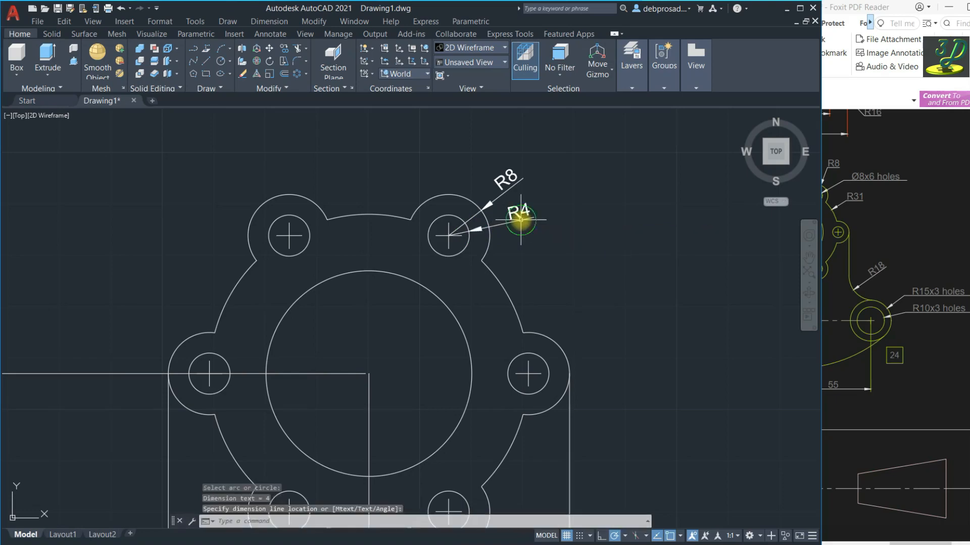
- Add radius dimensions to the flange's outer arc between the lobes and to its large central circle
{"action": "key", "text": "space"}
{"action": "left_click", "coordinate": [486, 267]}
{"action": "left_click", "coordinate": [533, 258]}
{"action": "key", "text": "space"}
{"action": "left_click", "coordinate": [463, 333]}
{"action": "left_click", "coordinate": [561, 293]}
- Add a radius dimension to the concave fillet arc above the right boss
{"action": "scroll", "coordinate": [581, 187], "scroll_direction": "down", "scroll_amount": 5}
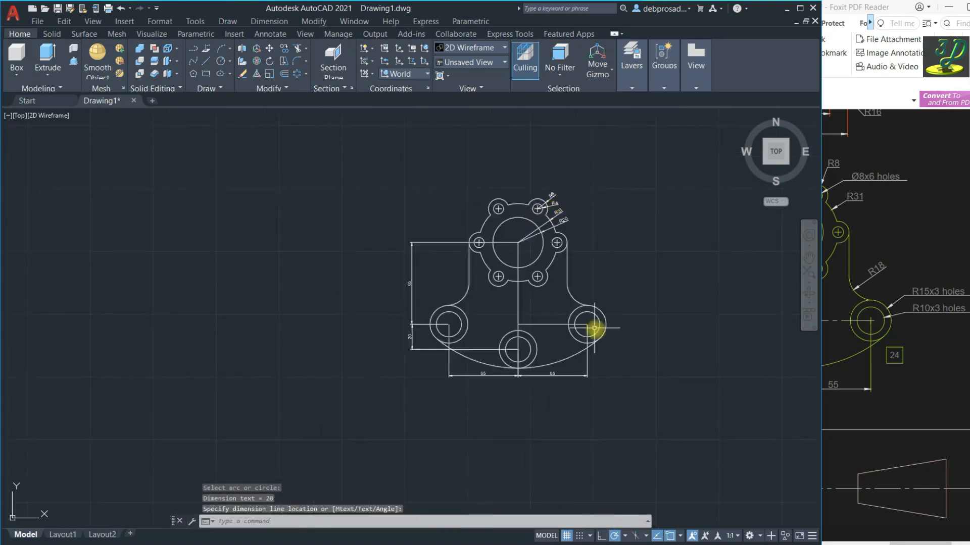
{"action": "scroll", "coordinate": [596, 324], "scroll_direction": "up", "scroll_amount": 5}
{"action": "key", "text": "space"}
{"action": "left_click", "coordinate": [501, 240]}
{"action": "left_click", "coordinate": [531, 196]}
- Add radius dimensions to the right boss's inner and outer circles, and switch to the reference PDF to compare with drawing 24
{"action": "key", "text": "space"}
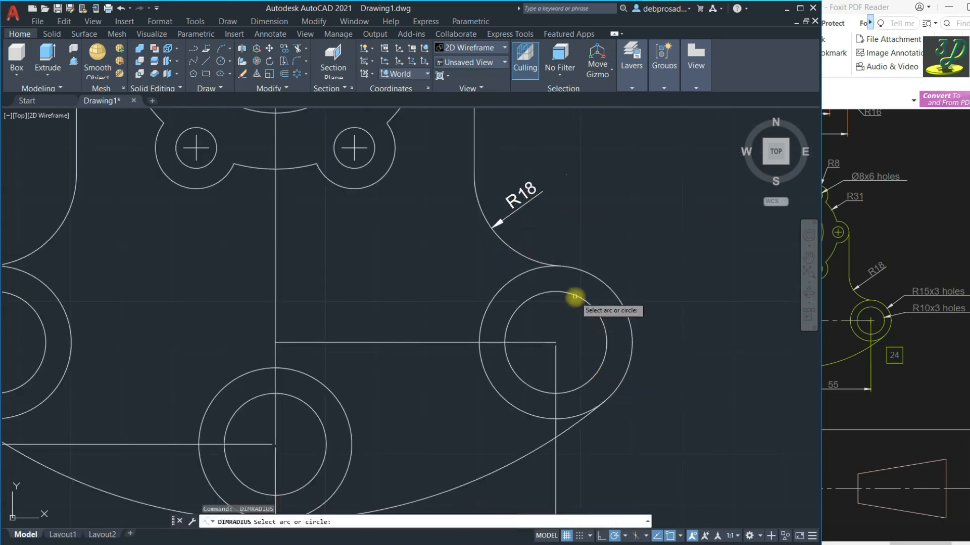
{"action": "left_click", "coordinate": [576, 299]}
{"action": "left_click", "coordinate": [619, 221]}
{"action": "key", "text": "space"}
{"action": "left_click", "coordinate": [592, 307]}
{"action": "key", "text": "Escape"}
{"action": "key", "text": "space"}
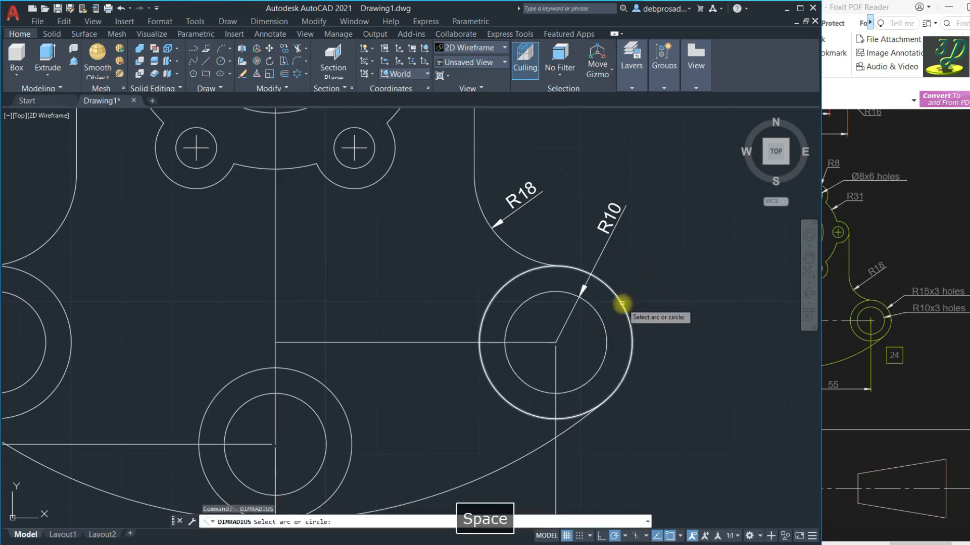
{"action": "left_click", "coordinate": [623, 304]}
{"action": "left_click", "coordinate": [652, 248]}
{"action": "scroll", "coordinate": [643, 298], "scroll_direction": "down", "scroll_amount": 6}
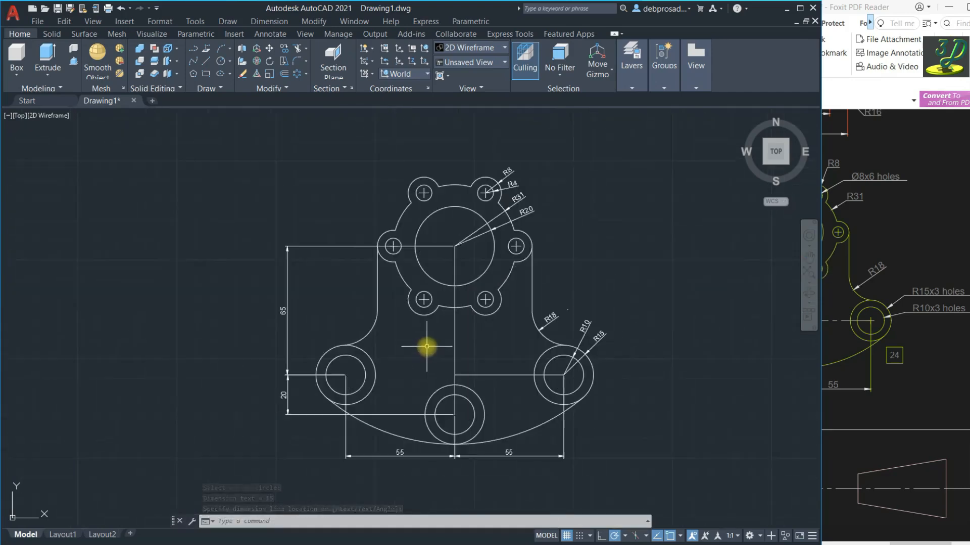
{"action": "left_click", "coordinate": [920, 388]}
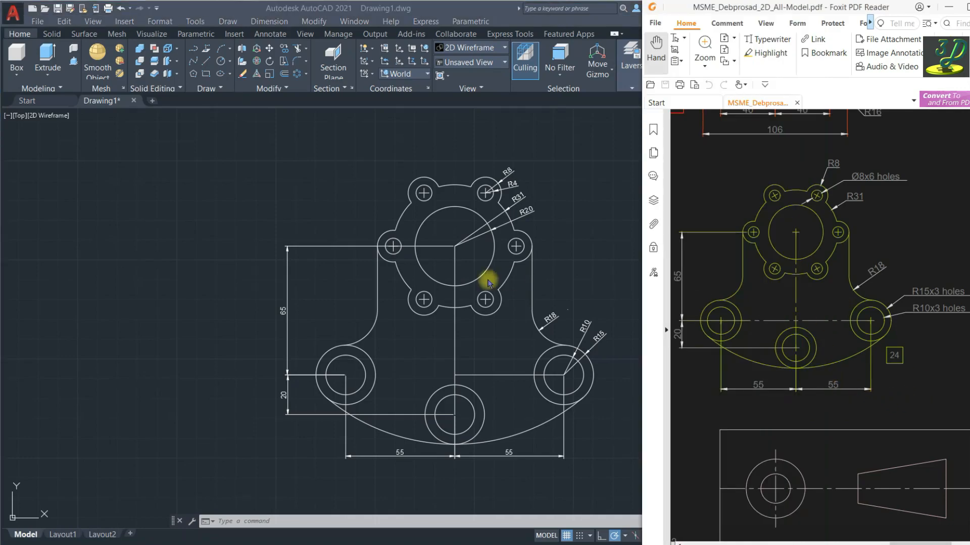